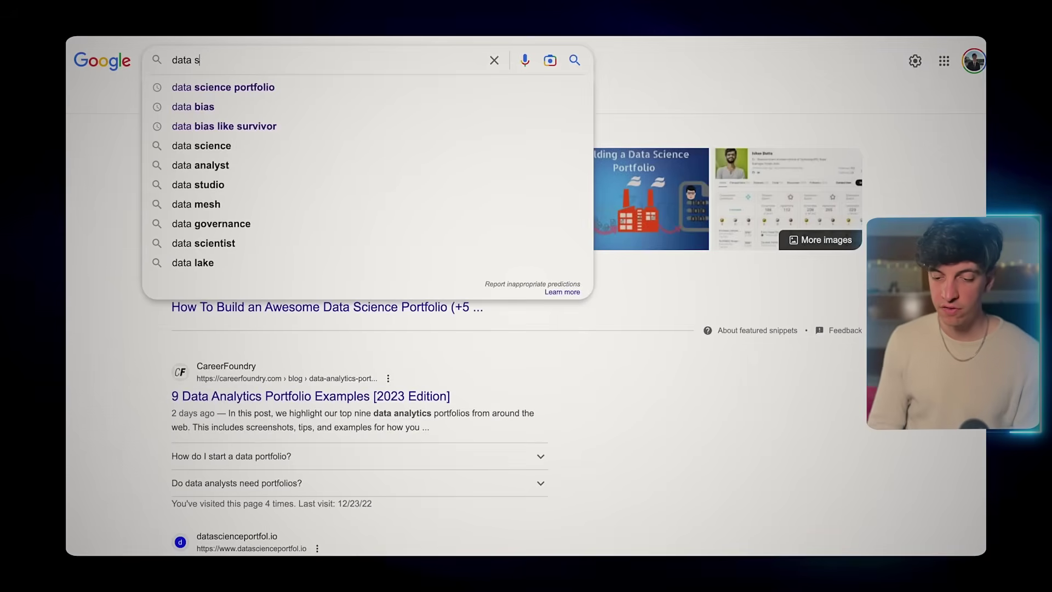
# - Search Google for 'data science portfolio' and scroll down to the datascienceportfol.io result
pyautogui.write('ien')
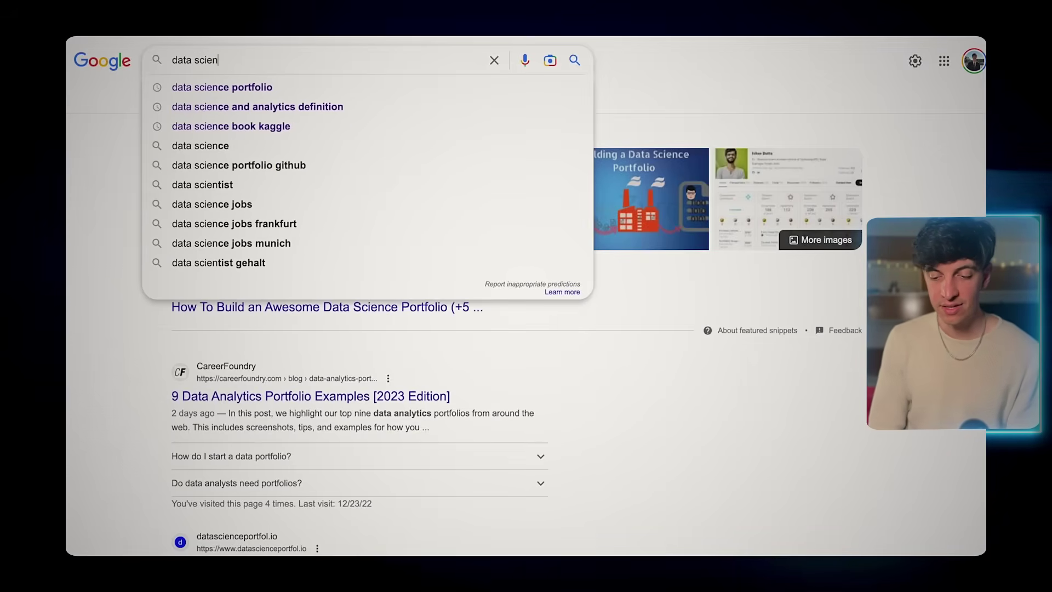
pyautogui.write('ce')
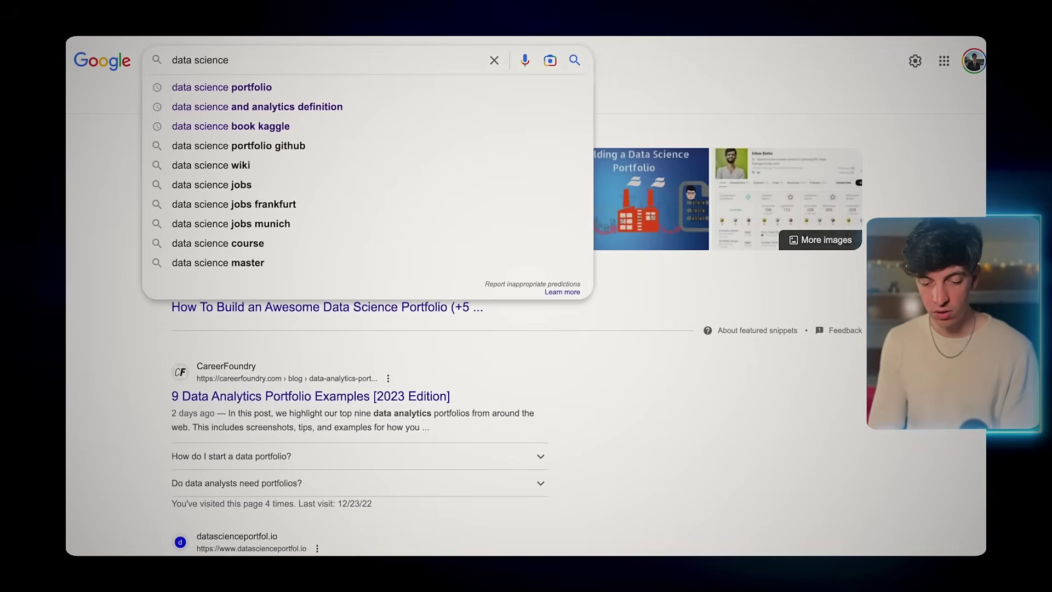
pyautogui.click(202, 86)
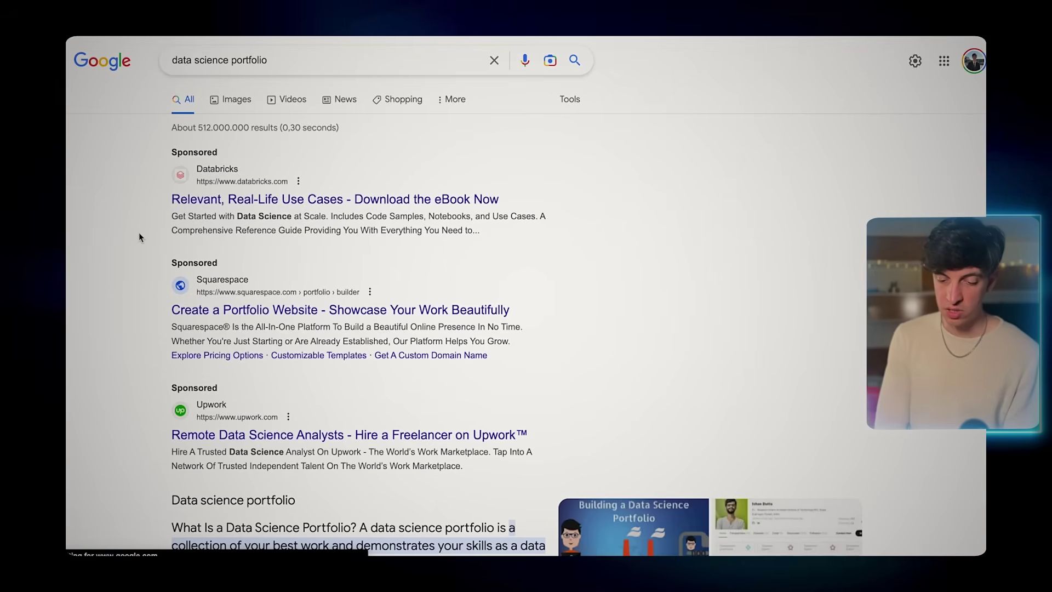
pyautogui.scroll(-8, 139, 235)
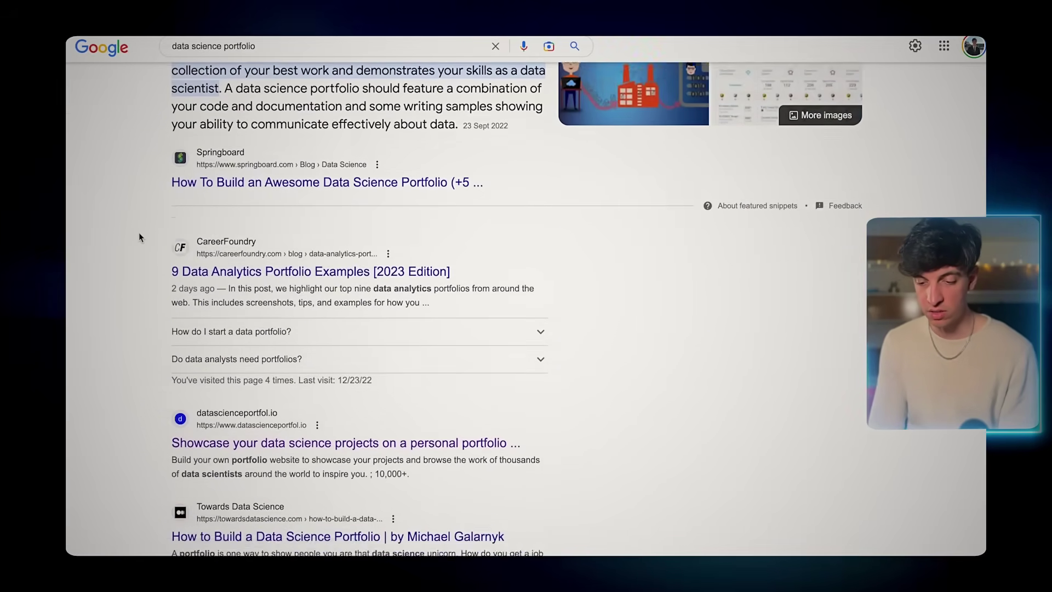
pyautogui.scroll(-2, 139, 232)
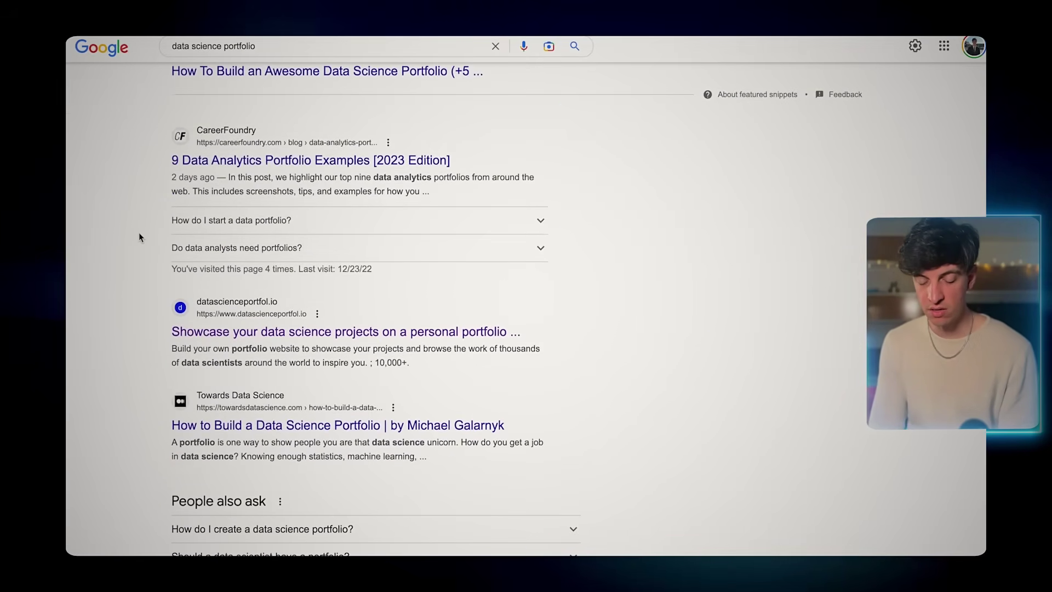
# - Open datascienceportfol.io and sign up for a new account with an e-mail and confirmed password
pyautogui.click(216, 330)
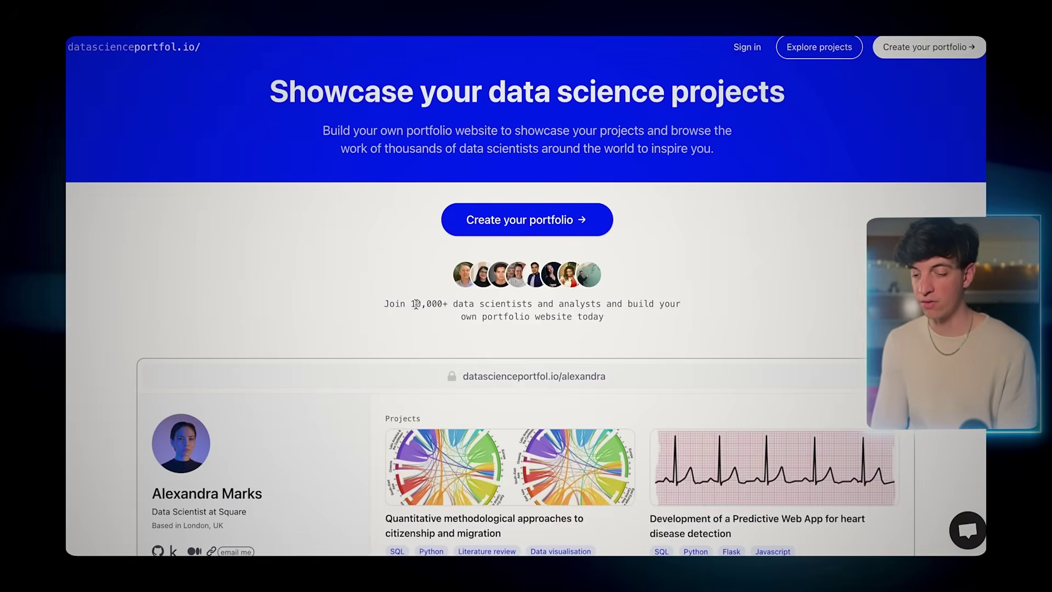
pyautogui.click(487, 220)
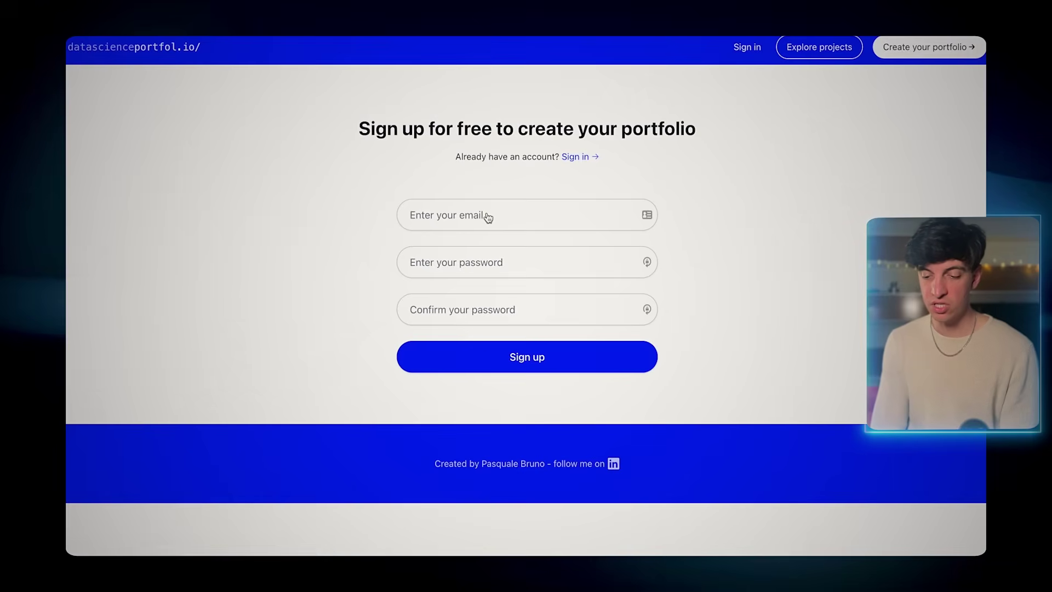
pyautogui.click(487, 215)
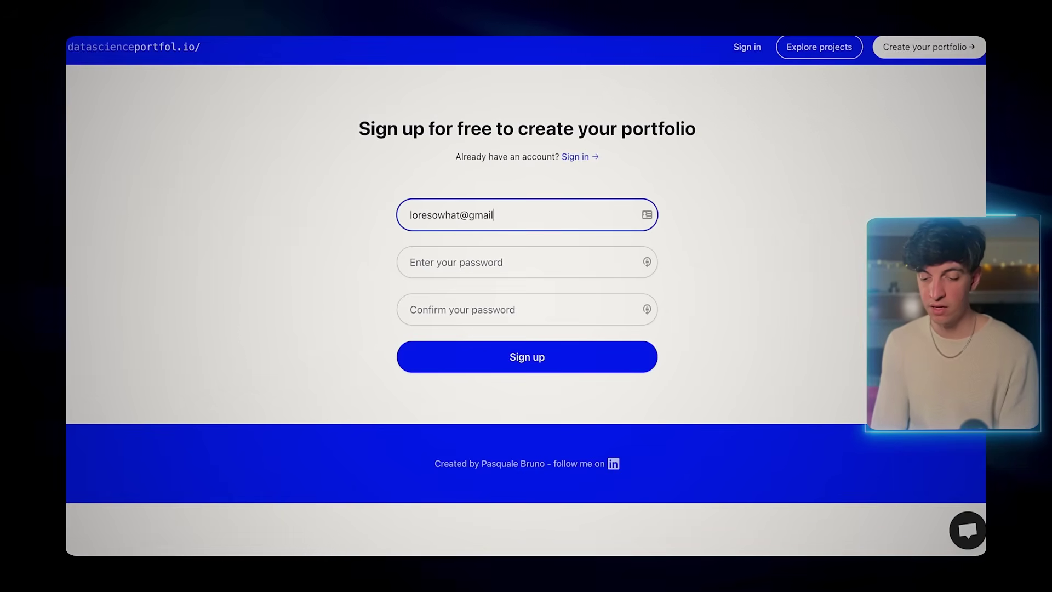
pyautogui.click(521, 262)
pyautogui.write('pass')
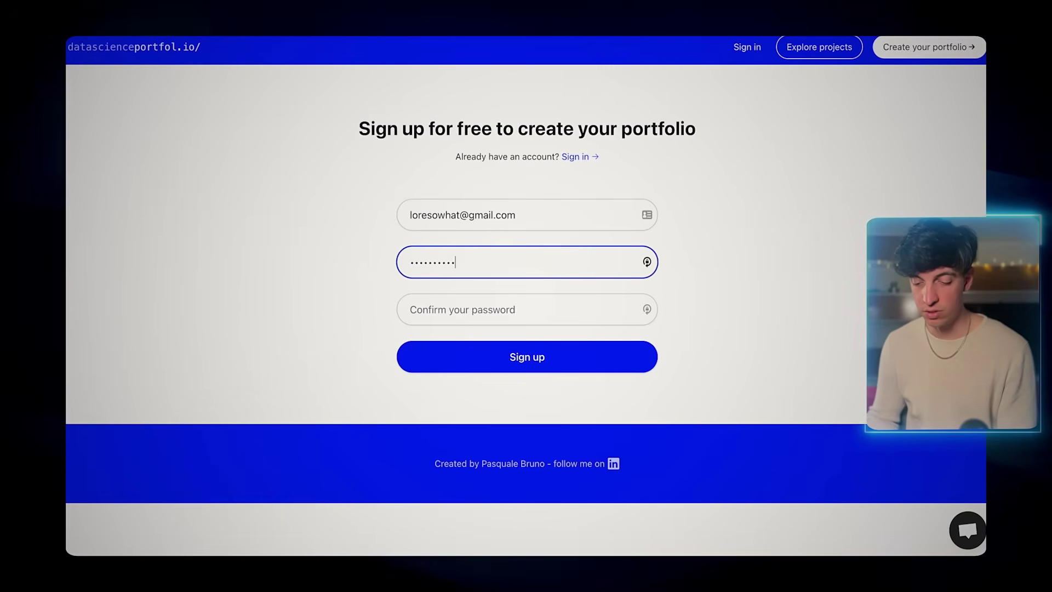
pyautogui.click(520, 310)
pyautogui.write('passw')
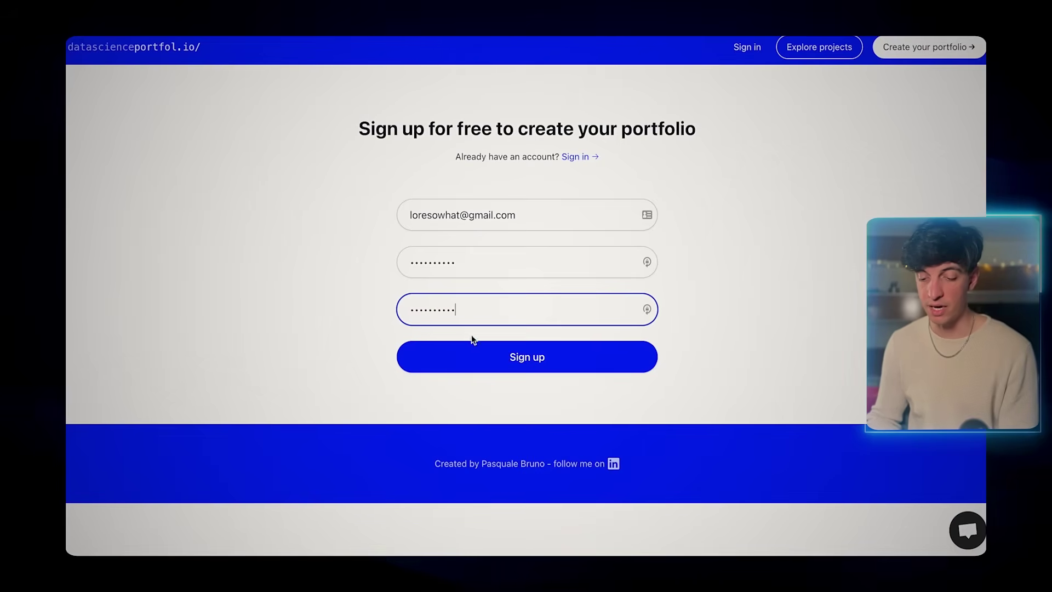
pyautogui.click(478, 360)
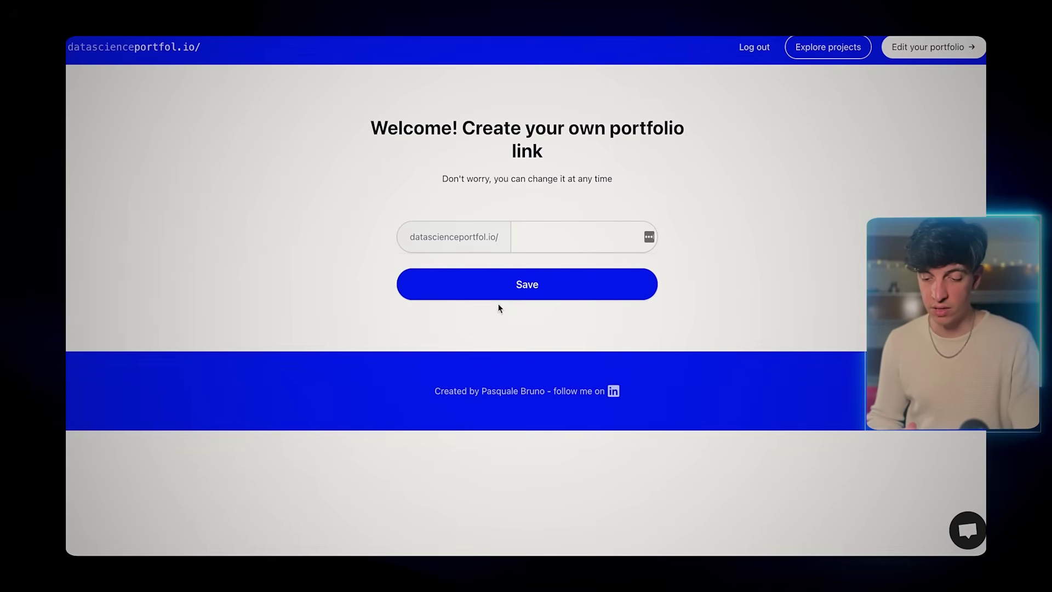
# - Claim a personal portfolio link username and save it
pyautogui.click(523, 239)
pyautogui.write('loresowhat')
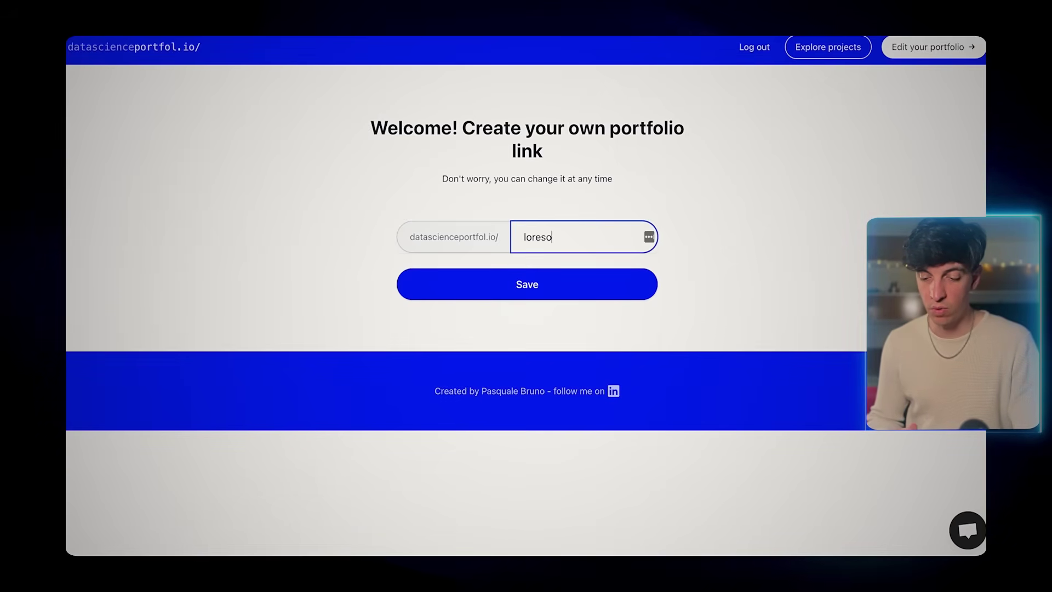
pyautogui.click(507, 290)
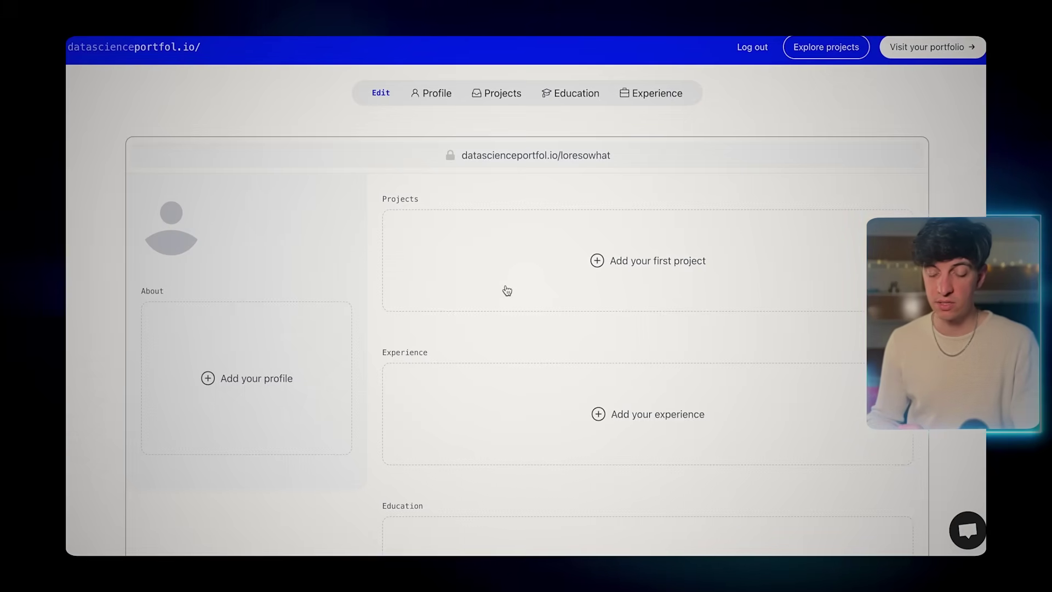
# - Add the profile picture, the user's full name and headline 'Data Analytics Lead at Amazon'
pyautogui.click(253, 379)
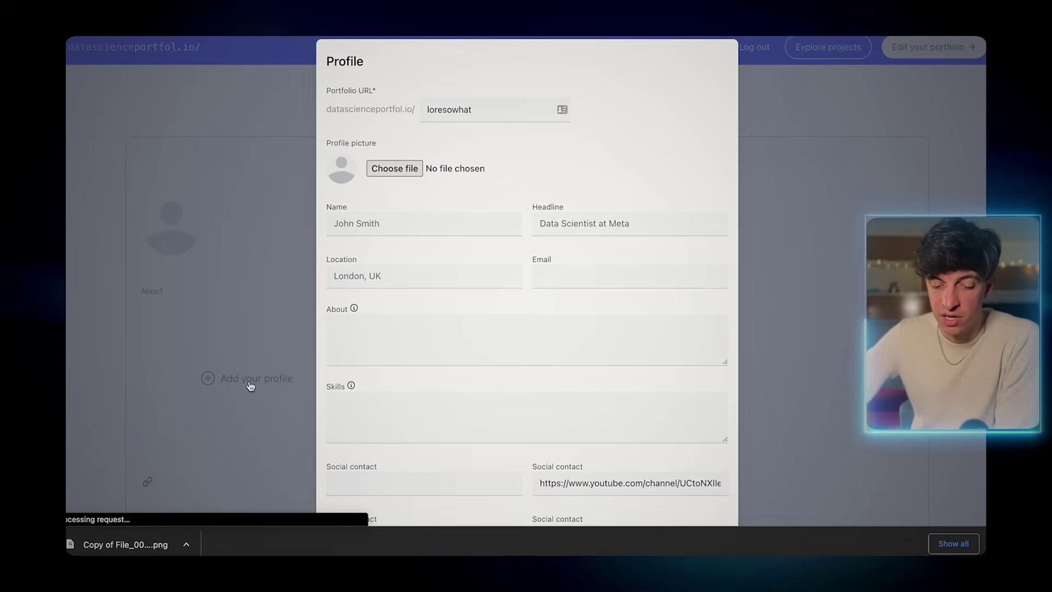
pyautogui.moveTo(134, 536); pyautogui.dragTo(400, 173)
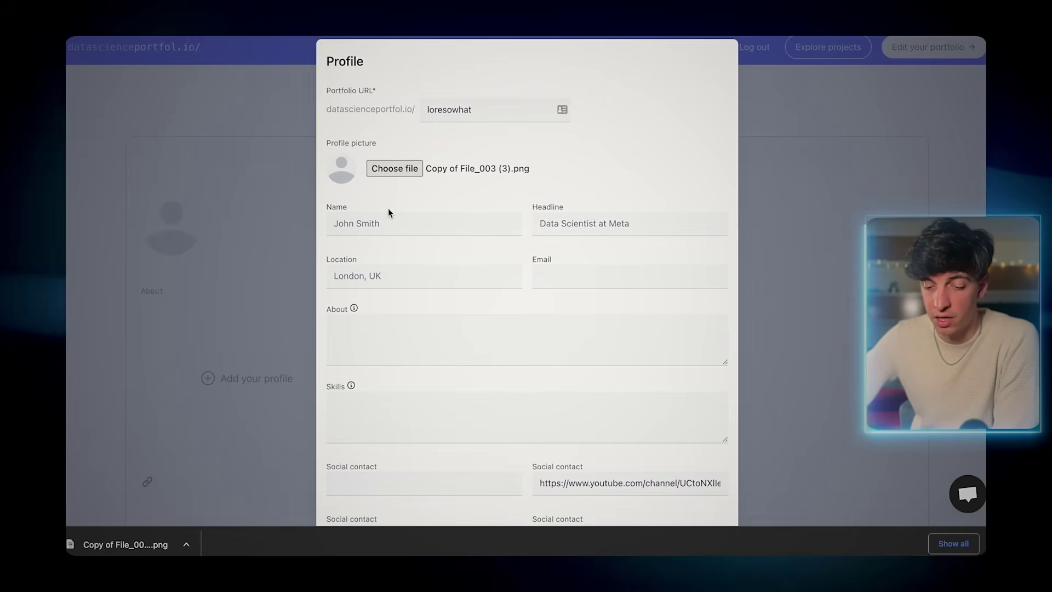
pyautogui.click(386, 222)
pyautogui.write('Lore So What')
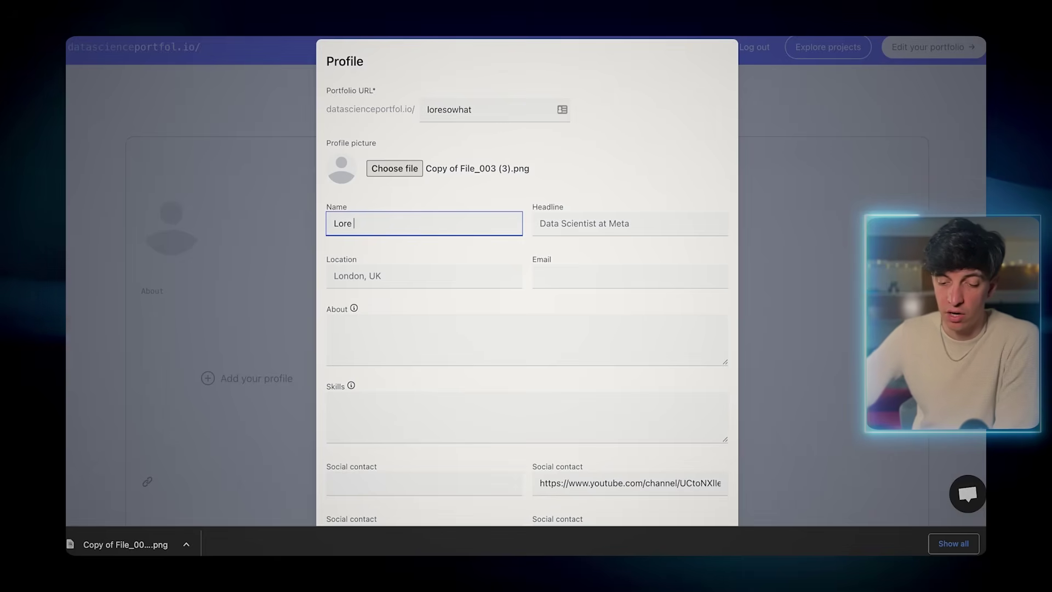
pyautogui.click(629, 222)
pyautogui.write('Data ')
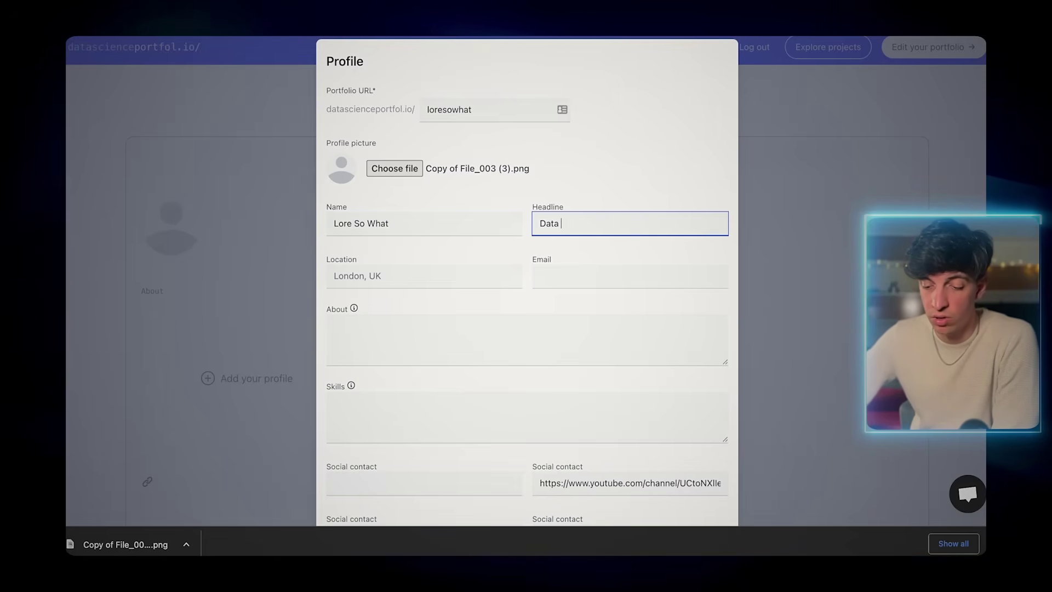
pyautogui.write('Analytics Lead at Amazon')
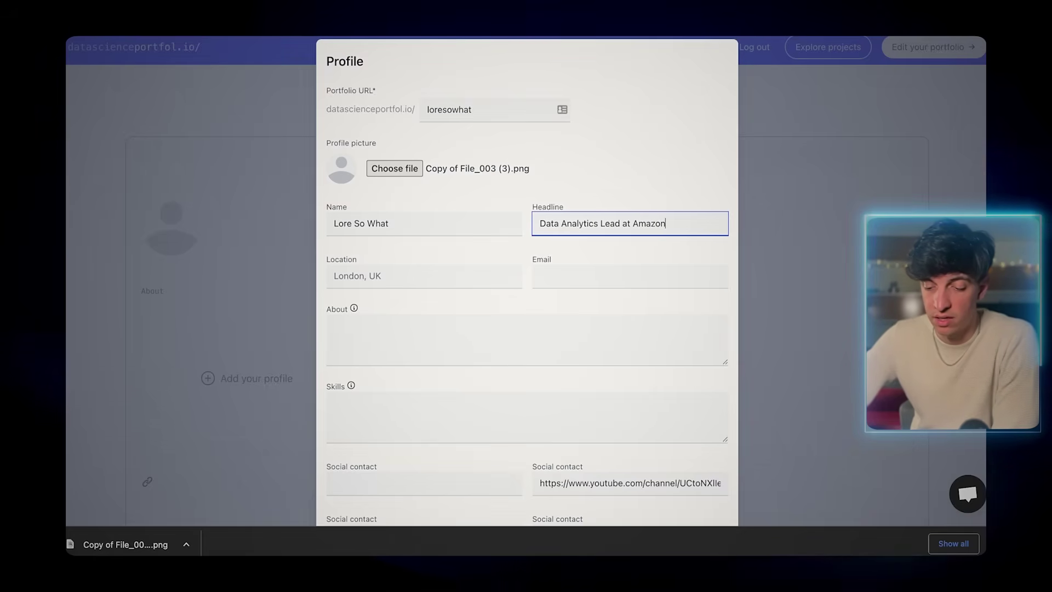
# - Fill in location, e-mail and About text, and begin the skills list with SQL, python
pyautogui.click(404, 279)
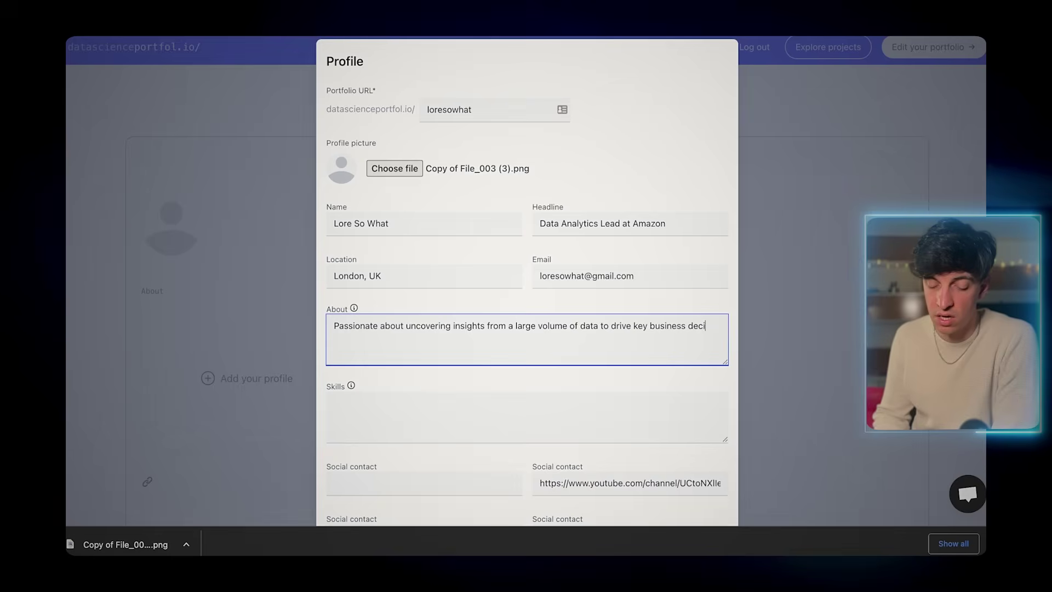
pyautogui.write('sions')
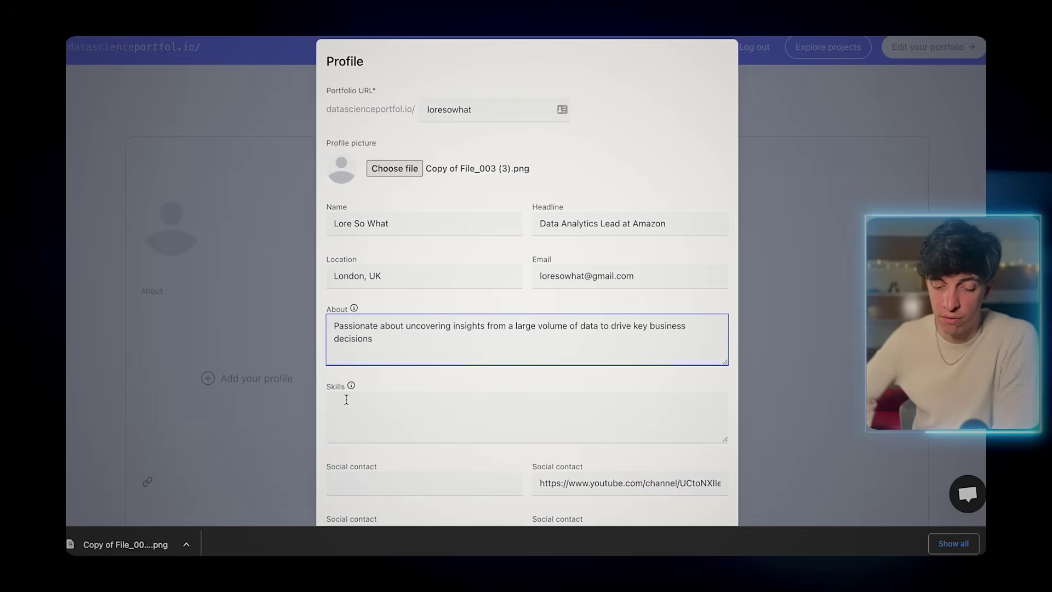
pyautogui.click(346, 399)
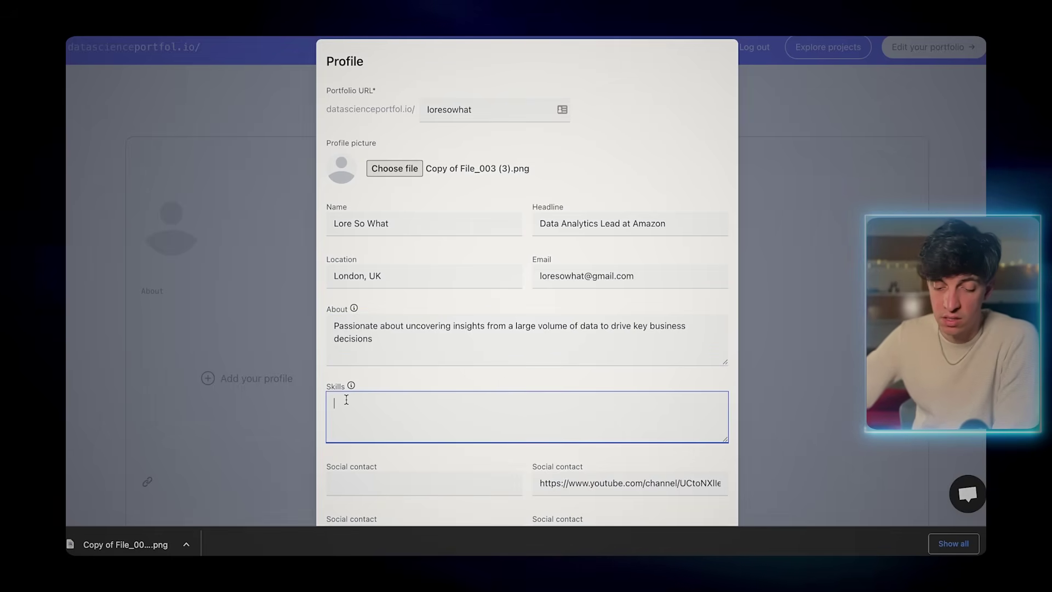
pyautogui.write('SQL')
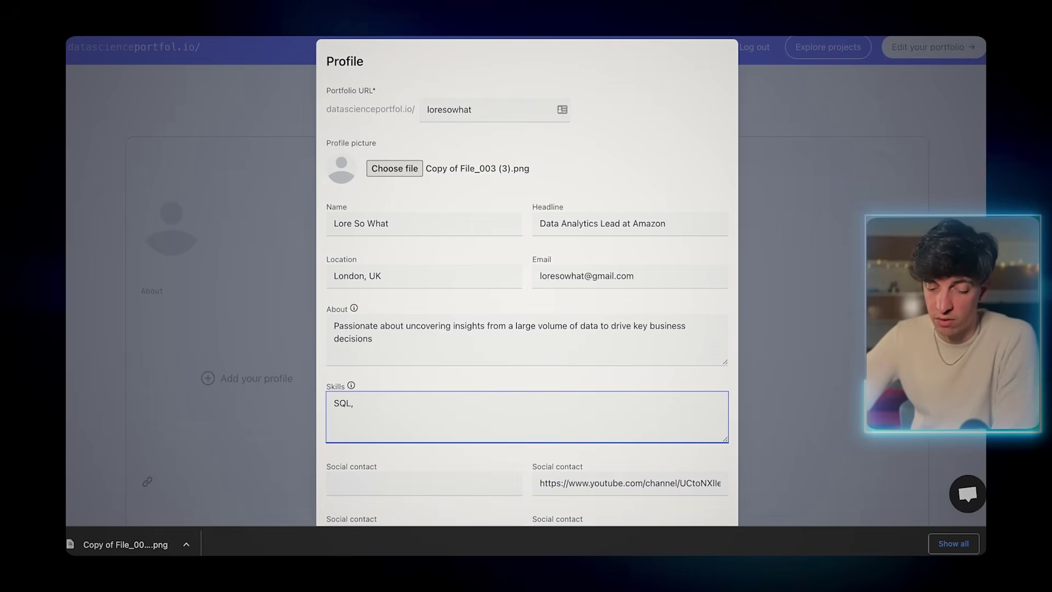
pyautogui.write(',py')
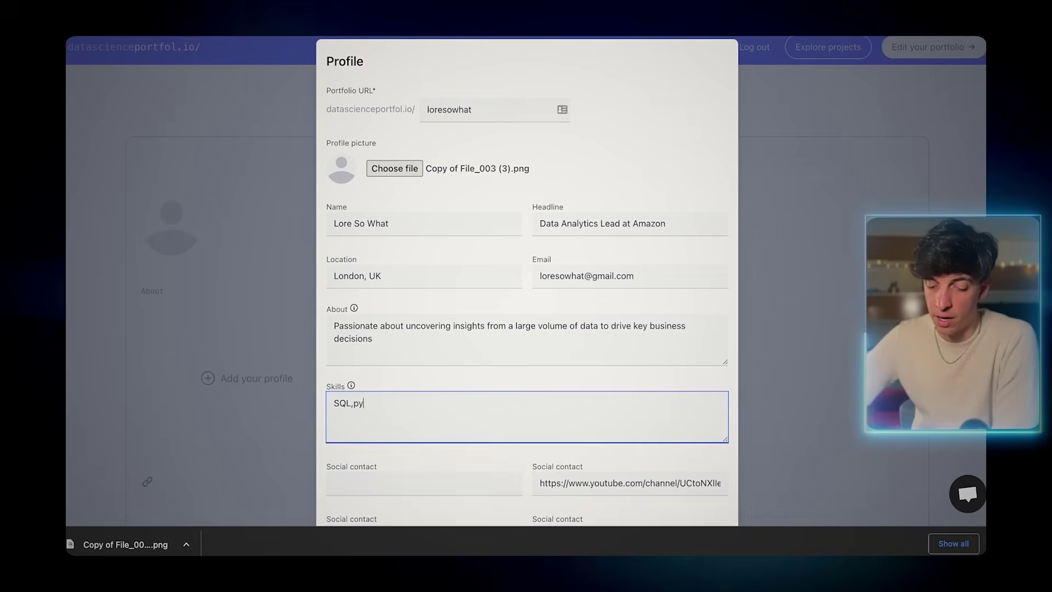
pyautogui.write('thon,excel,Tableau,R')
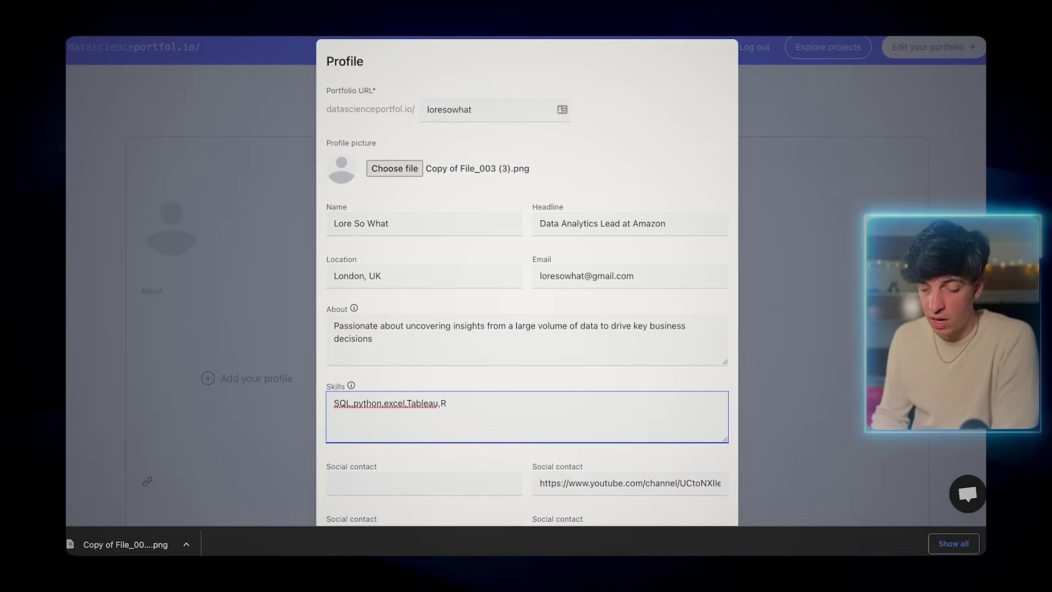
# - Replace the YouTube social link with the Medium profile URL and save the profile
pyautogui.scroll(-2, 378, 386)
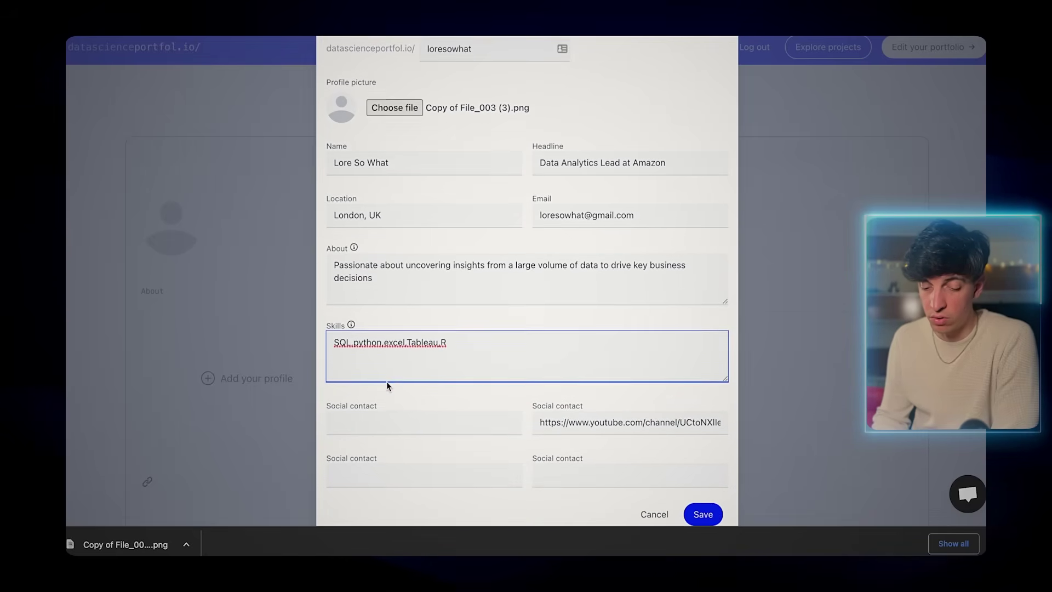
pyautogui.doubleClick(579, 422)
pyautogui.press('BackSpace')
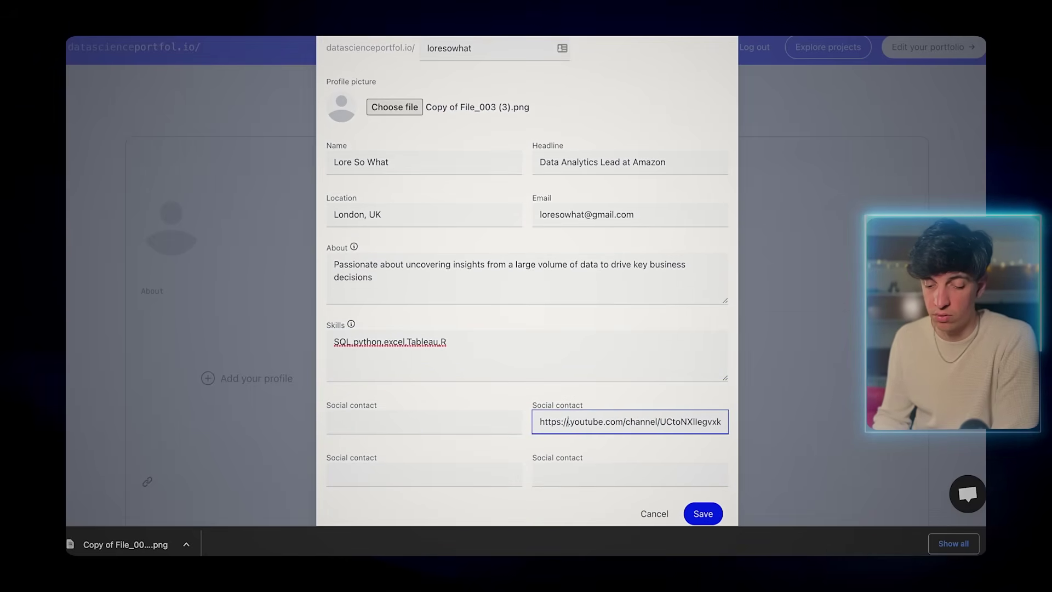
pyautogui.hotkey('ctrl', 'a')
pyautogui.press('BackSpace')
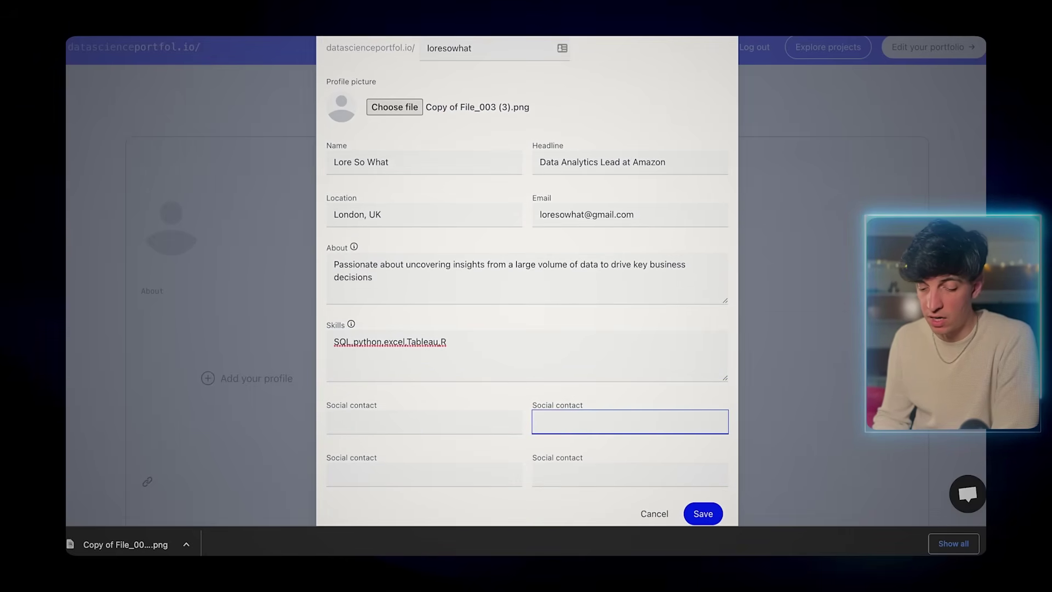
pyautogui.click(357, 425)
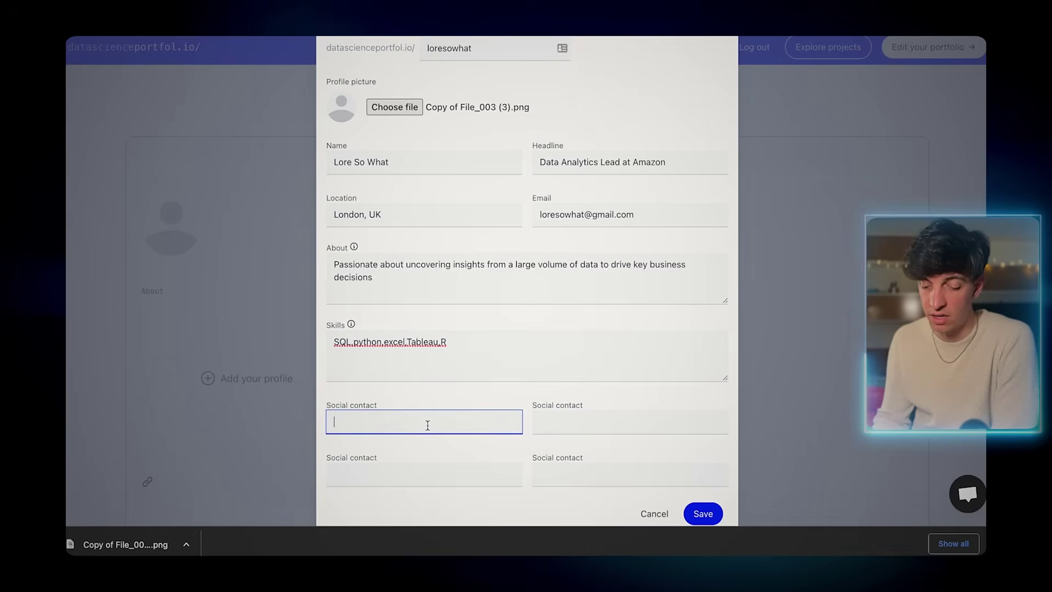
pyautogui.write('https://medium.com/@loresowhat/')
pyautogui.scroll(-1, 495, 423)
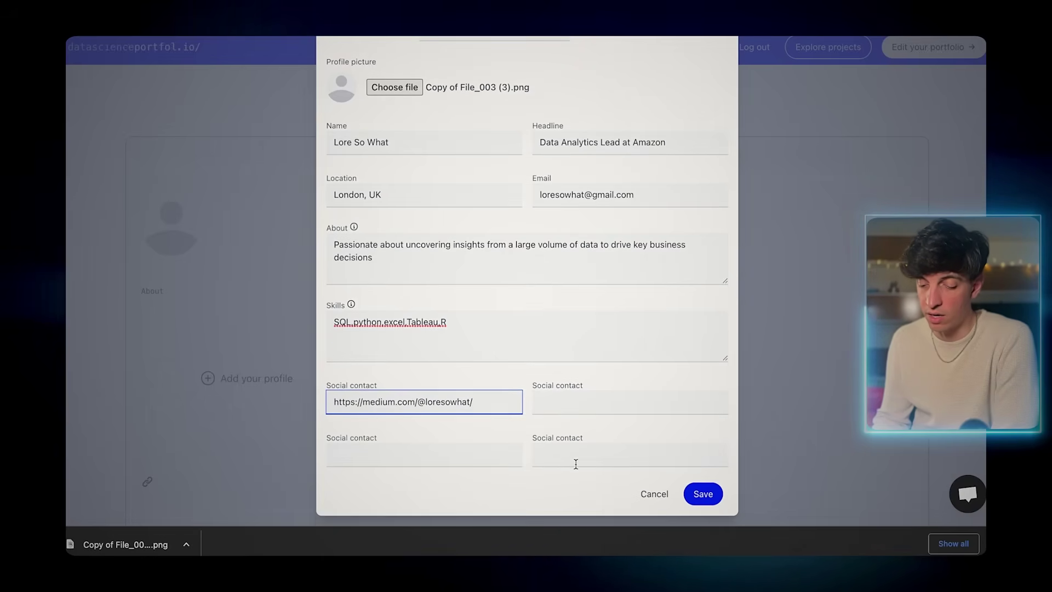
pyautogui.click(704, 496)
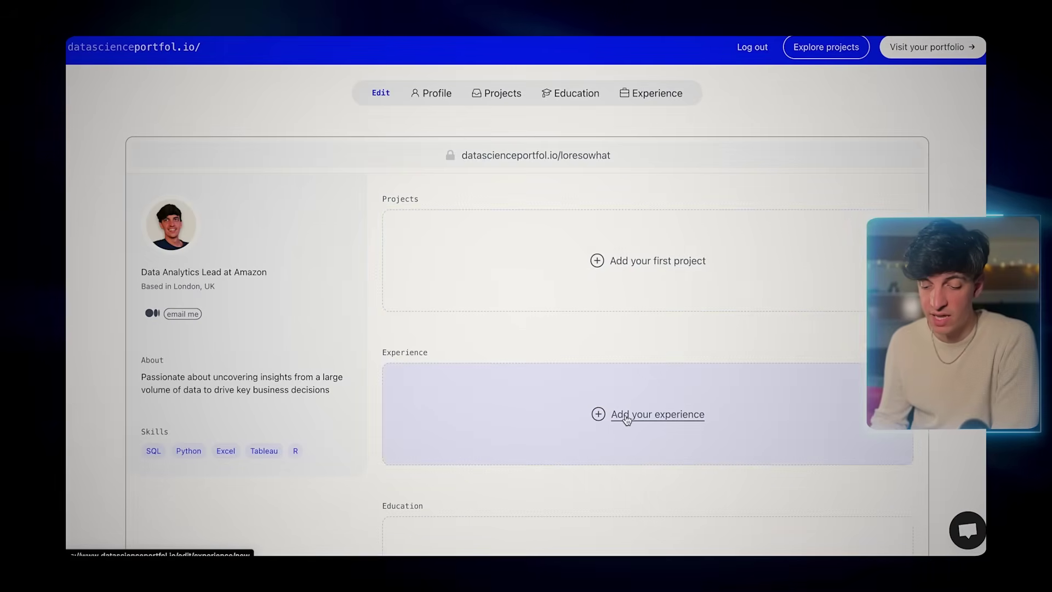
# - Add the 2023 'Data Analytics Lead at Amazon' experience with skills SQL, Python, Excel, Tableau
pyautogui.click(627, 417)
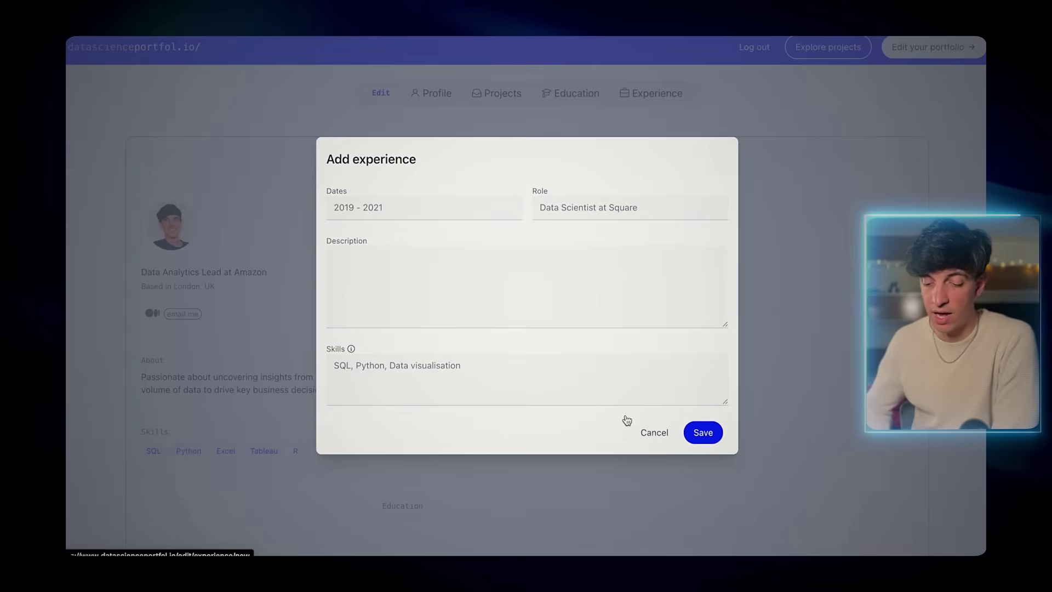
pyautogui.click(360, 207)
pyautogui.write('2023')
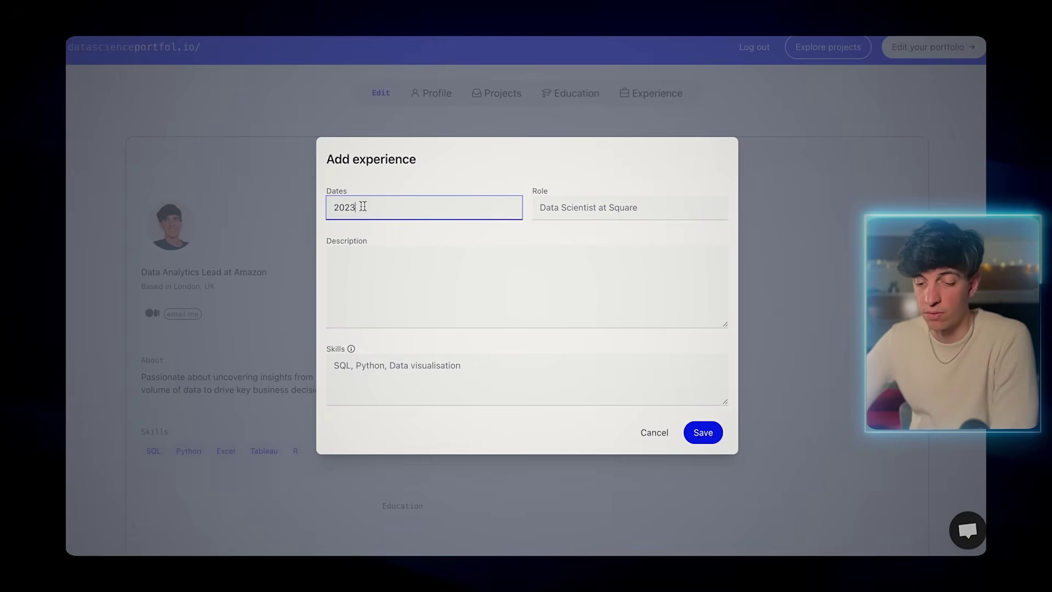
pyautogui.click(543, 207)
pyautogui.write('Data')
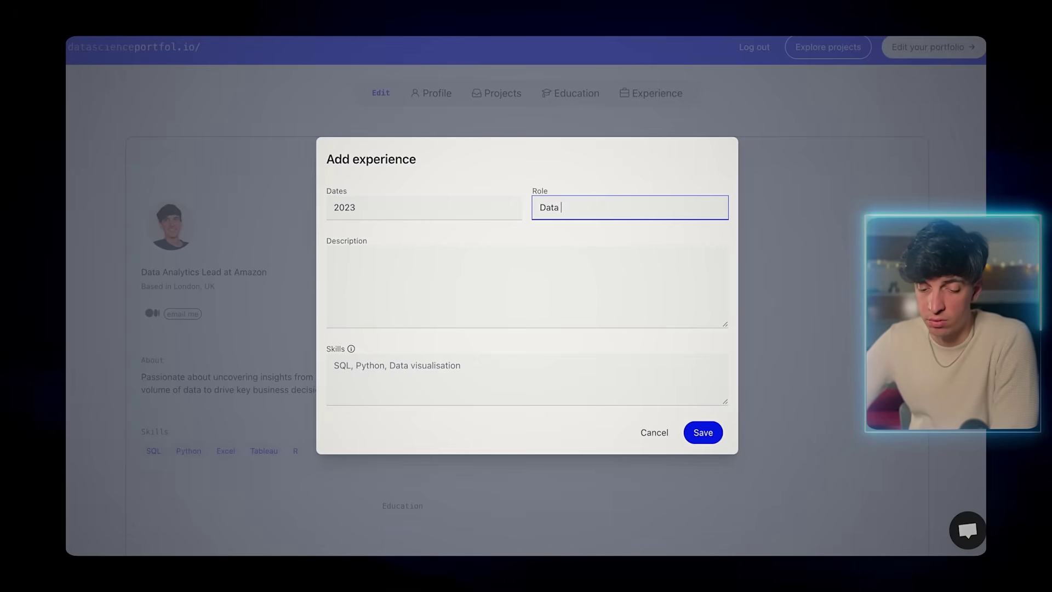
pyautogui.write(' Analytic')
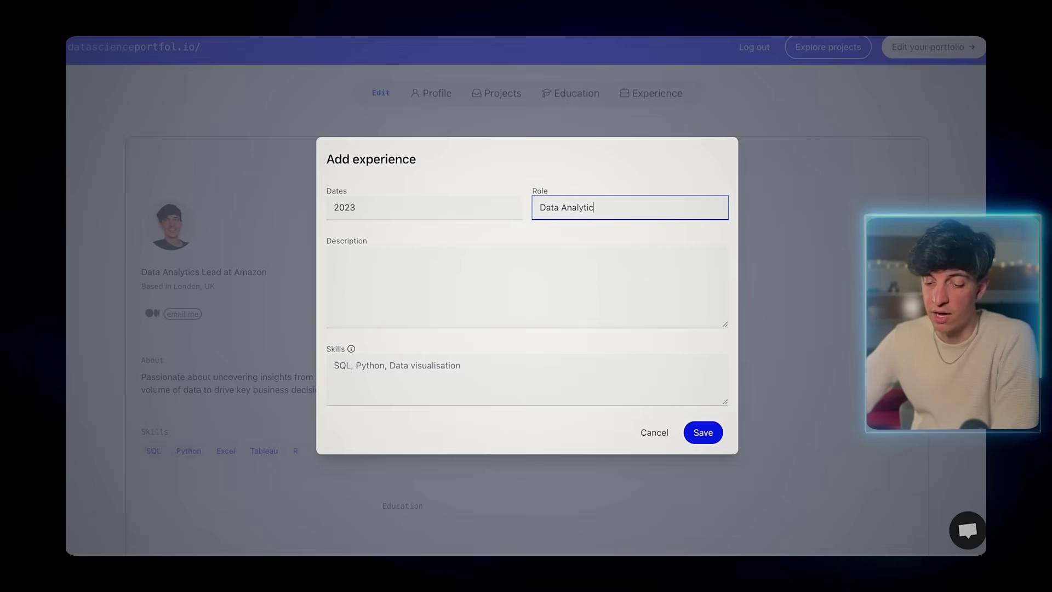
pyautogui.write('ead at Amazon')
pyautogui.click(526, 273)
pyautogui.write('Member of the Data Science Team')
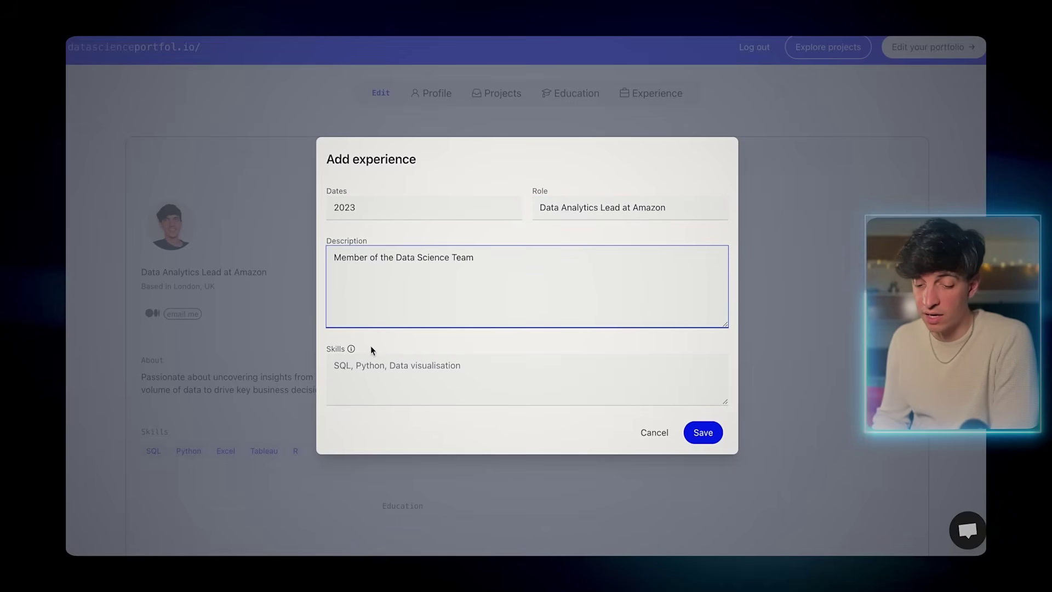
pyautogui.click(372, 363)
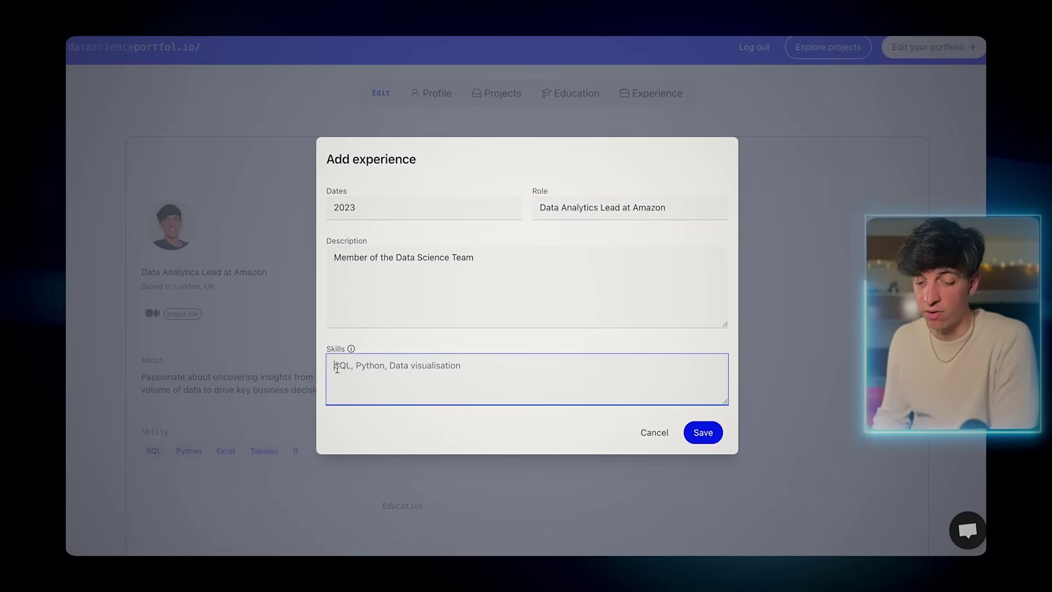
pyautogui.write('SQL,Python,')
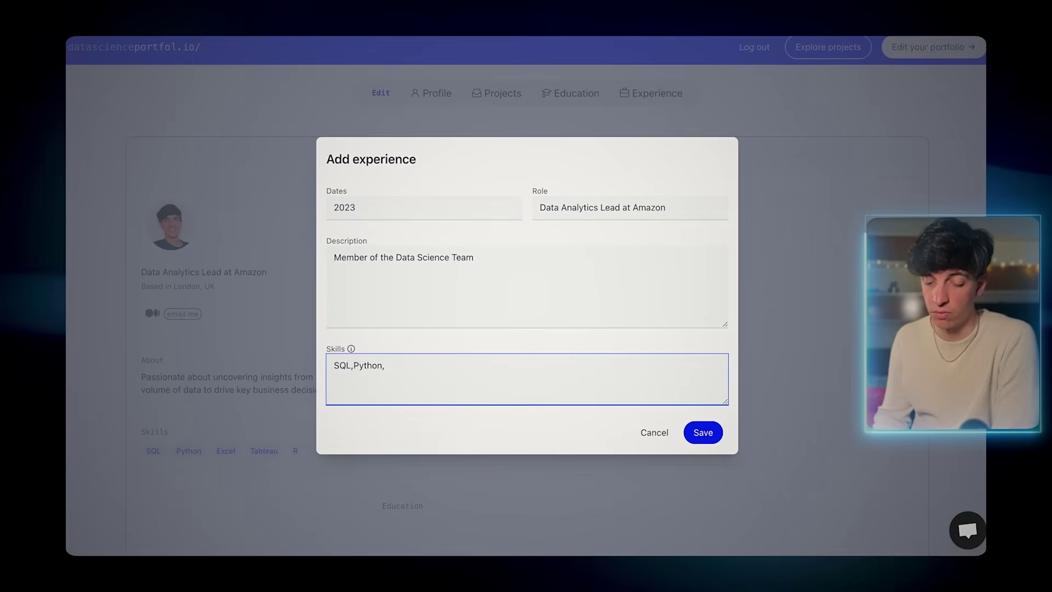
pyautogui.write('Excel,Tableau')
pyautogui.click(704, 432)
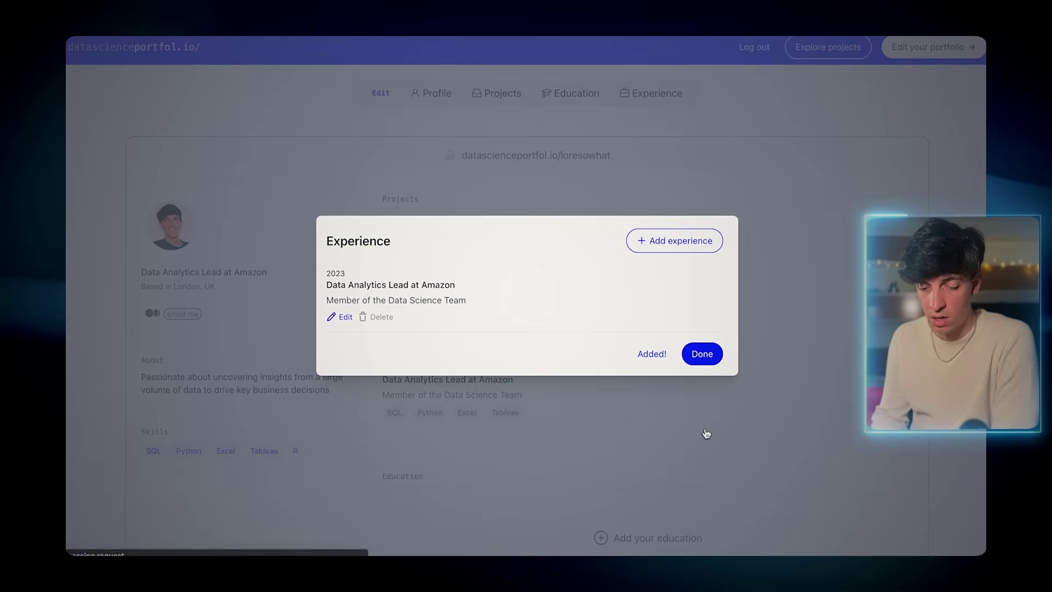
pyautogui.click(709, 362)
# - Add the 2022 'Data Analyst at Deloitte' experience, 'Member of the Data Insights Team', same four skills
pyautogui.scroll(-1, 708, 362)
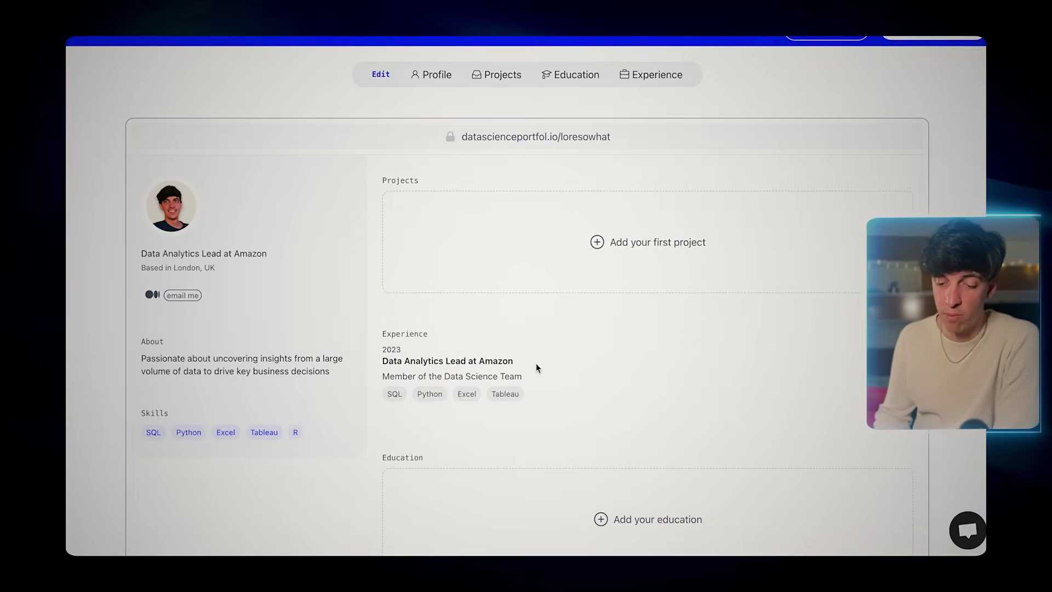
pyautogui.click(651, 80)
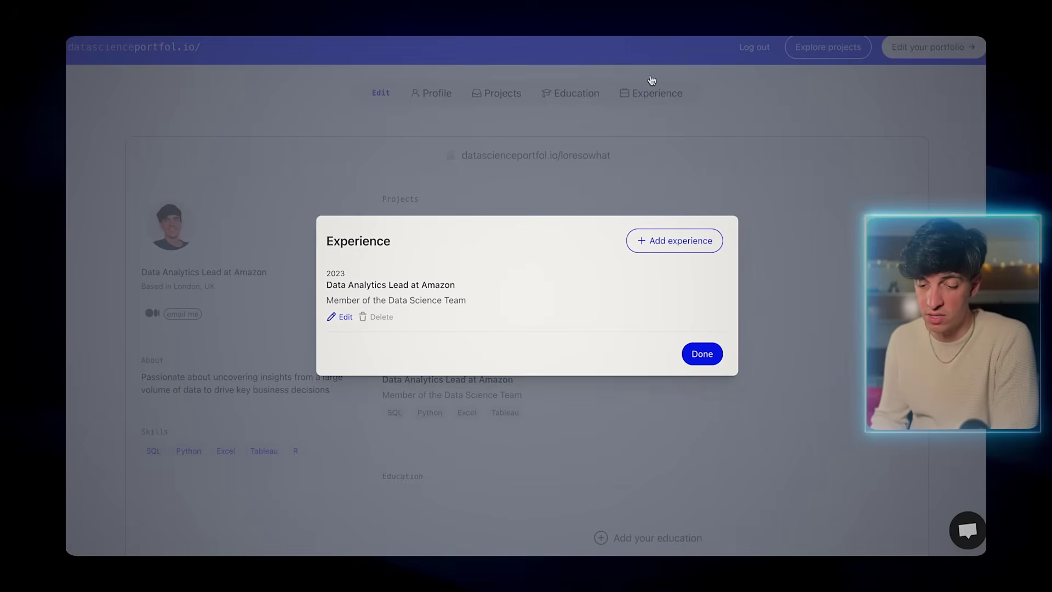
pyautogui.click(673, 240)
pyautogui.click(352, 206)
pyautogui.write('2022')
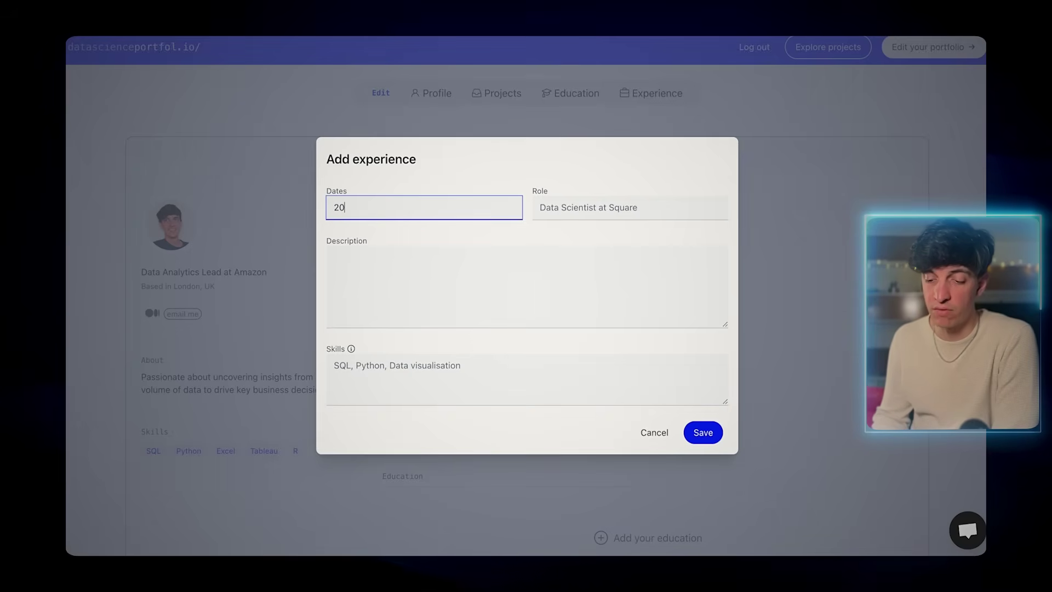
pyautogui.click(555, 207)
pyautogui.write('Data Ana')
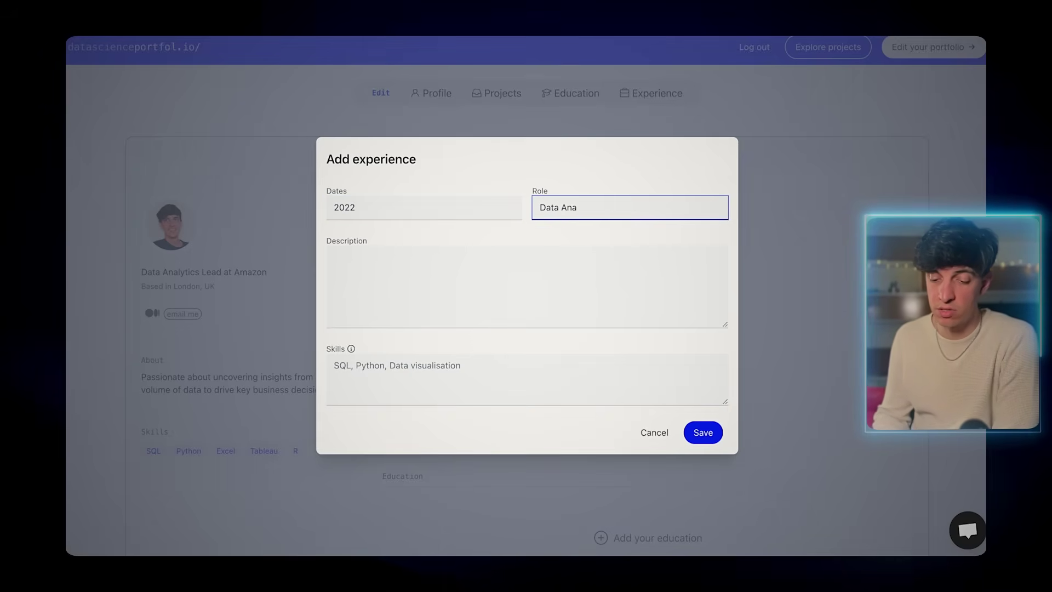
pyautogui.write('lyst at Deloitte')
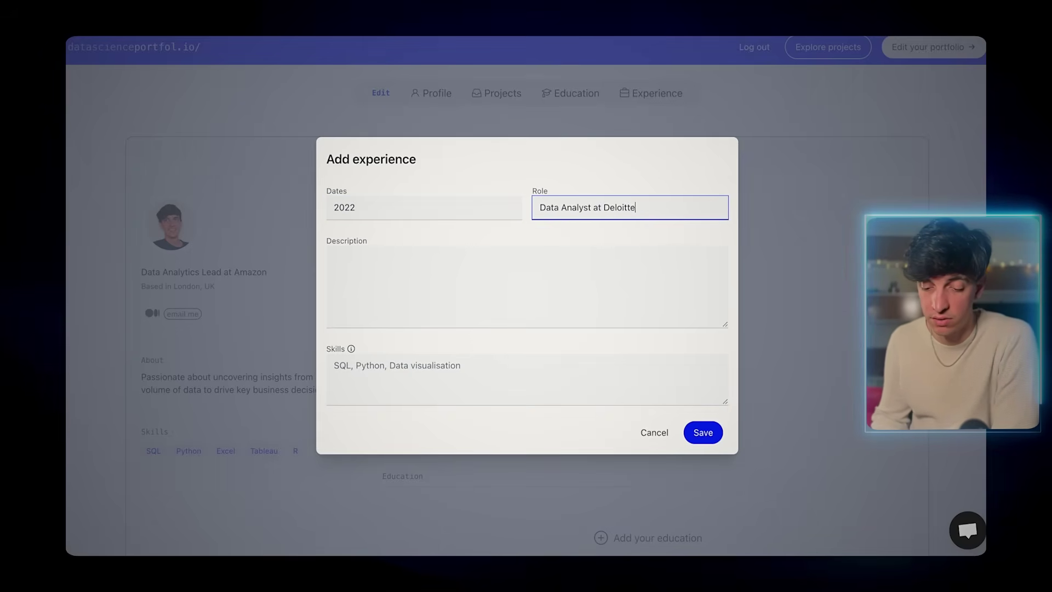
pyautogui.click(431, 258)
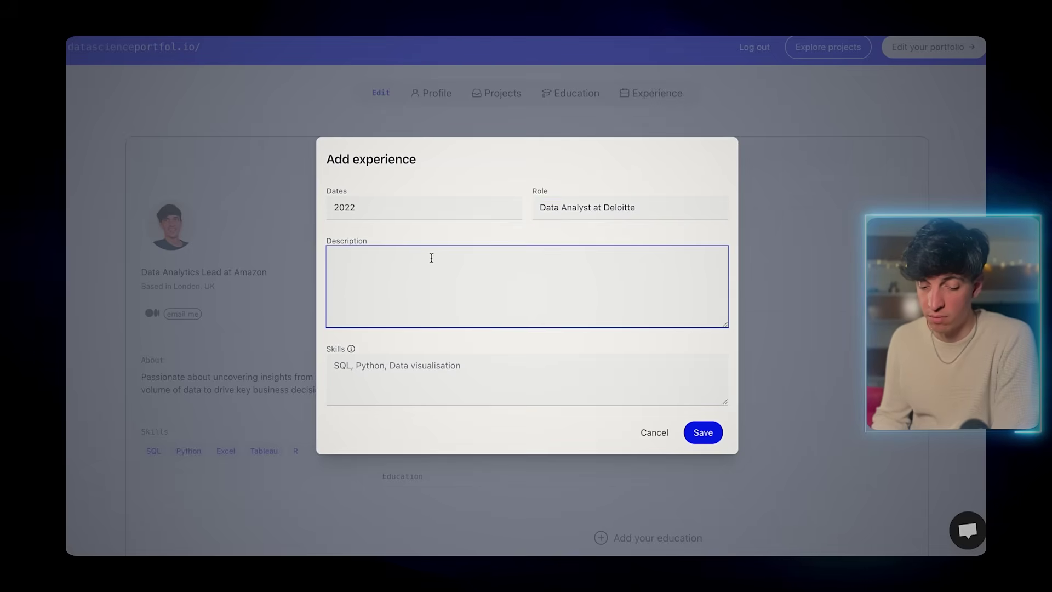
pyautogui.write('Member of the Data Insights Team')
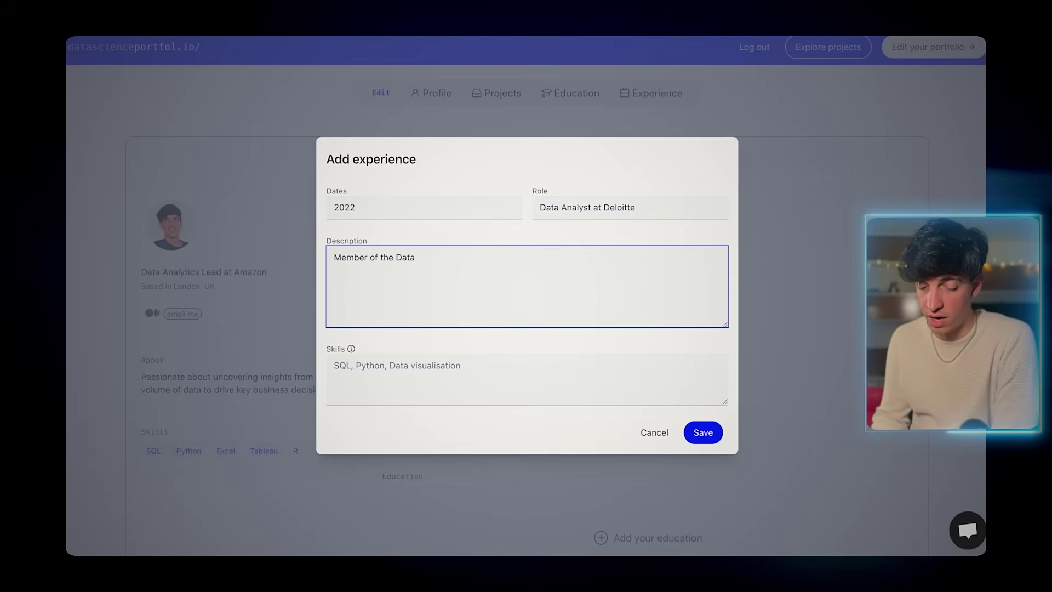
pyautogui.click(335, 366)
pyautogui.write('SQL, Python, Excel, Tableau')
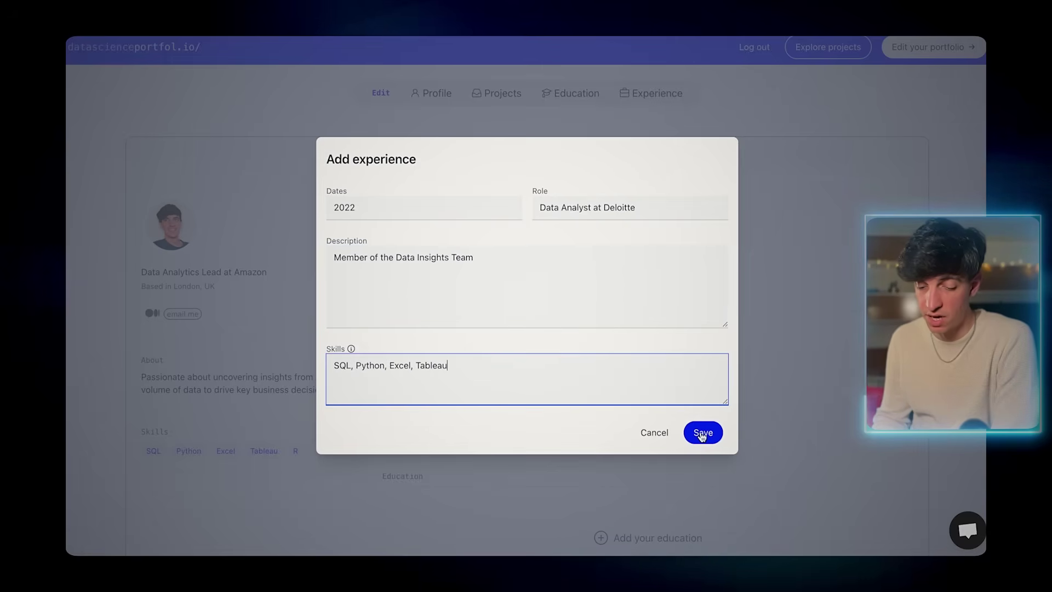
pyautogui.click(703, 432)
pyautogui.click(705, 391)
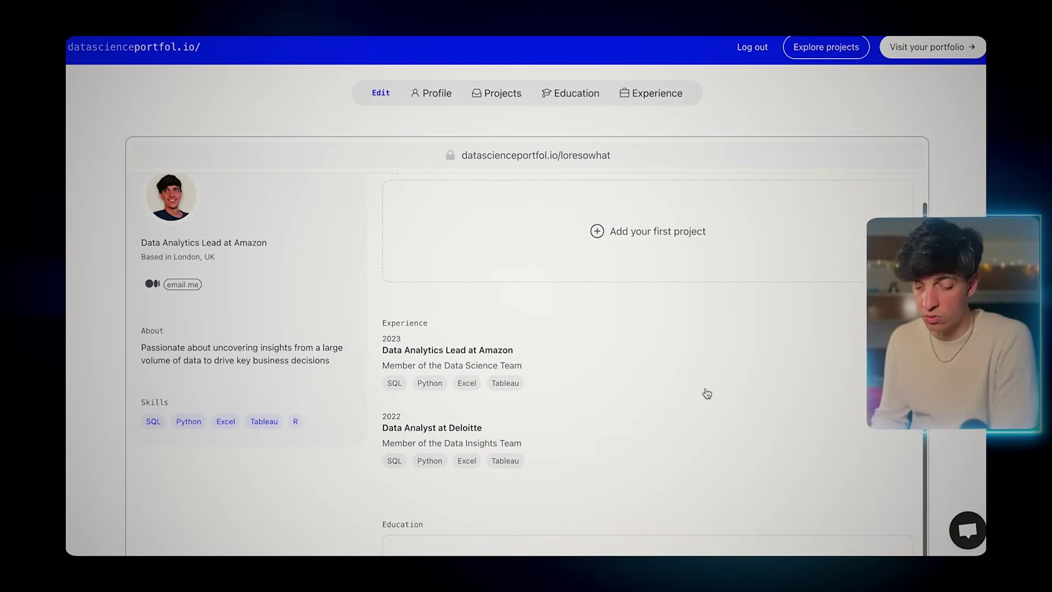
# - Begin adding a first project to the portfolio
pyautogui.scroll(-3, 705, 393)
pyautogui.scroll(-1, 679, 402)
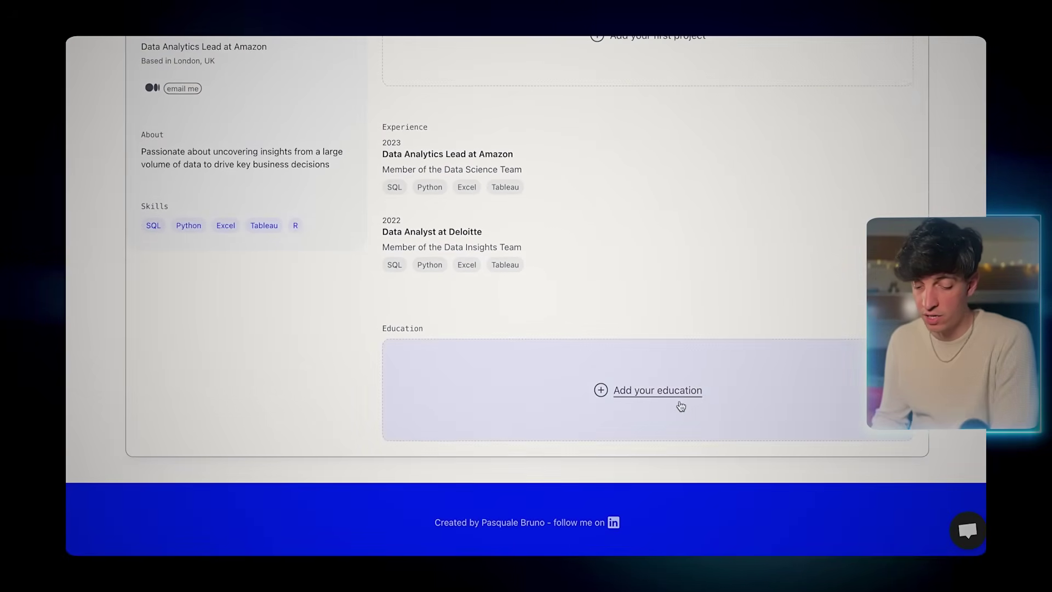
pyautogui.click(665, 395)
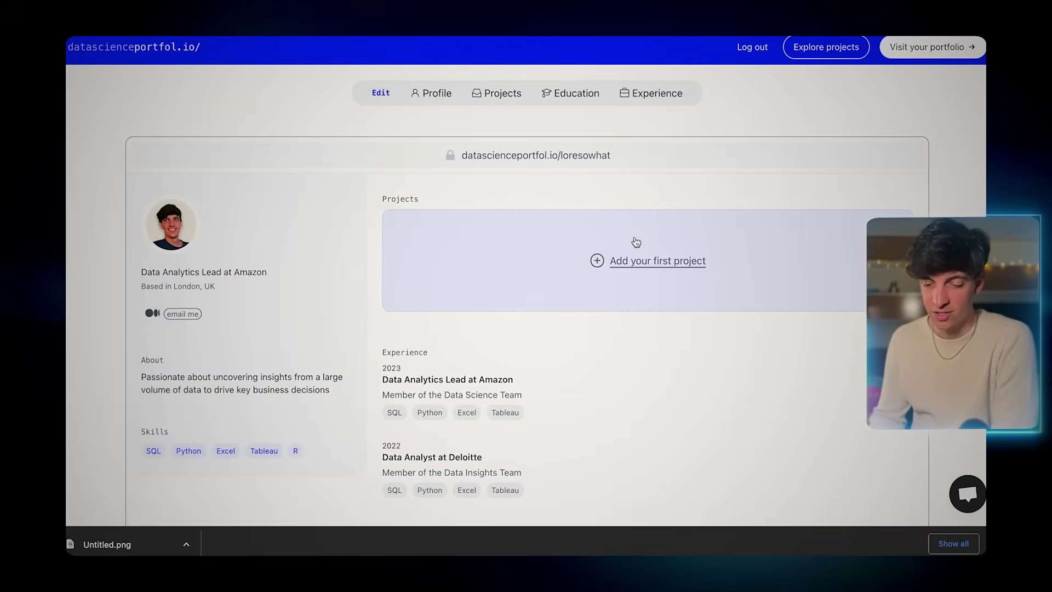
pyautogui.click(655, 261)
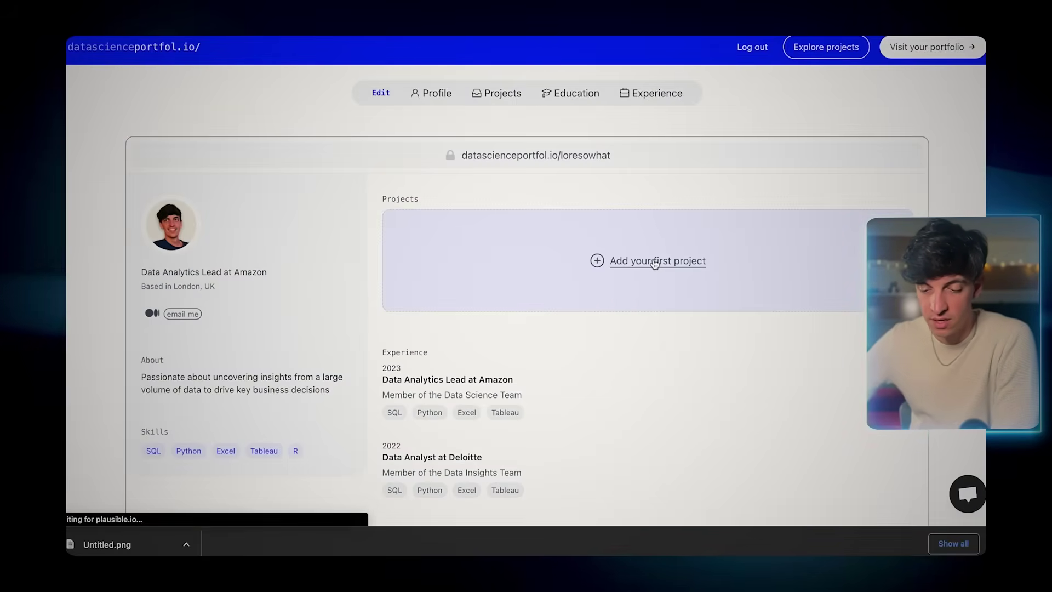
# - Enter 'Covid-19 Global Vaccination Tracker', its Tableau dashboard description, skills Tableau, Data Visualization, Statistics, and the dashboard link
pyautogui.click(404, 143)
pyautogui.write('C')
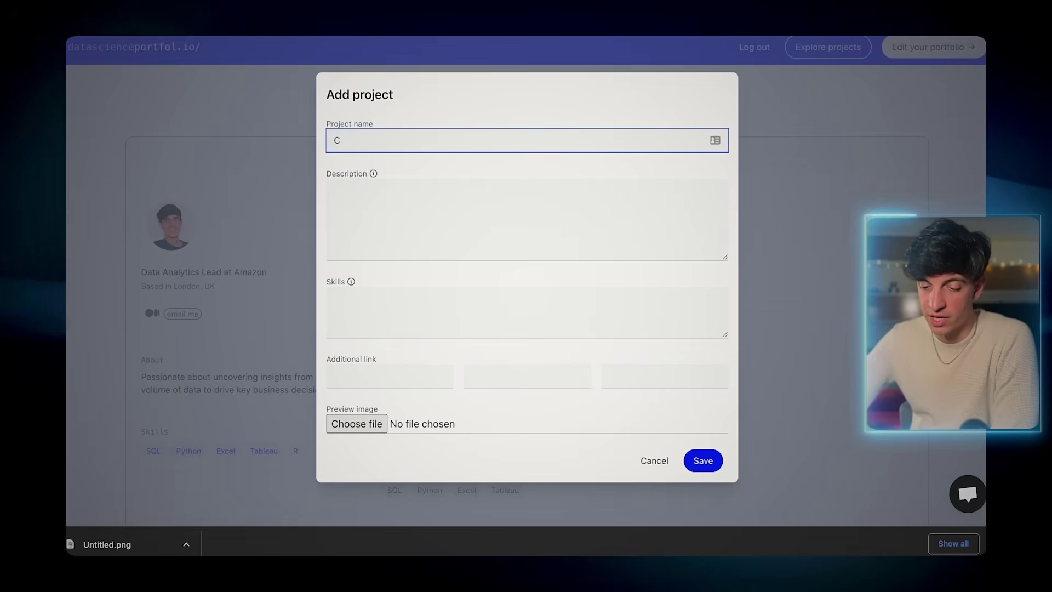
pyautogui.write('ovid-19 Glo')
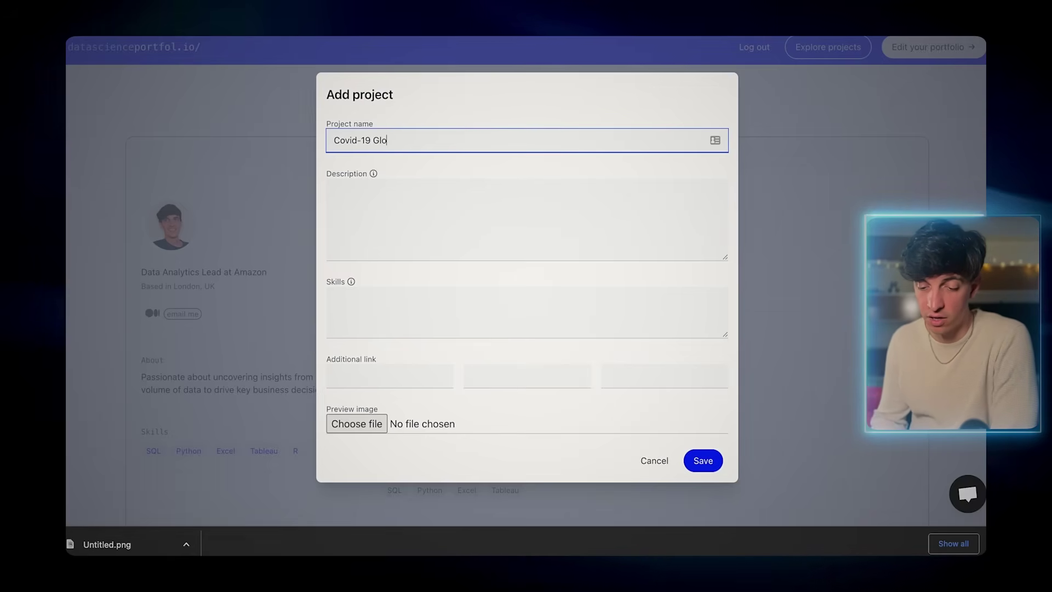
pyautogui.write('bal Vaccination Tracker')
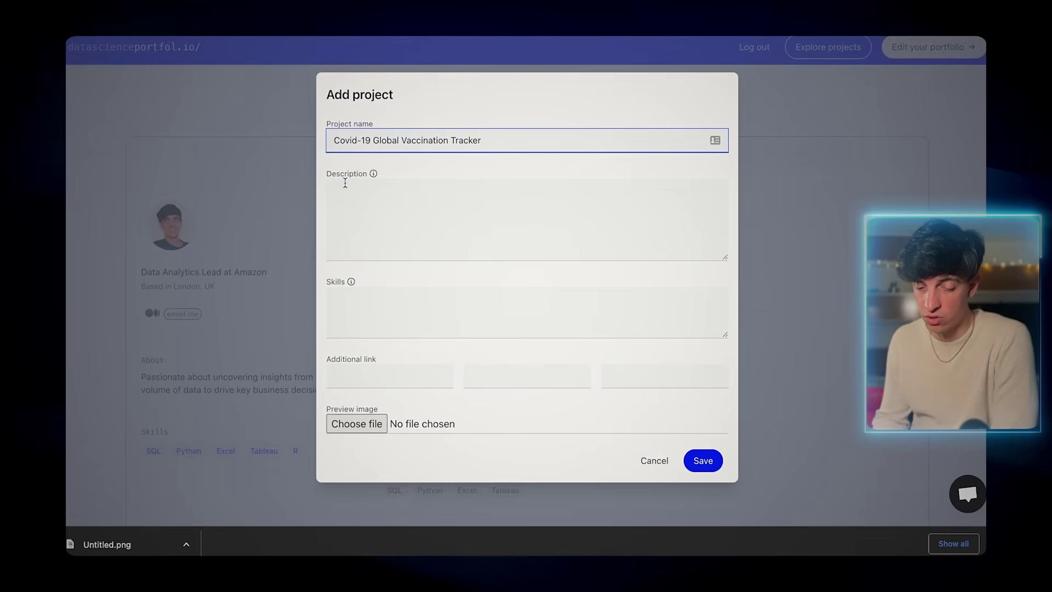
pyautogui.click(346, 183)
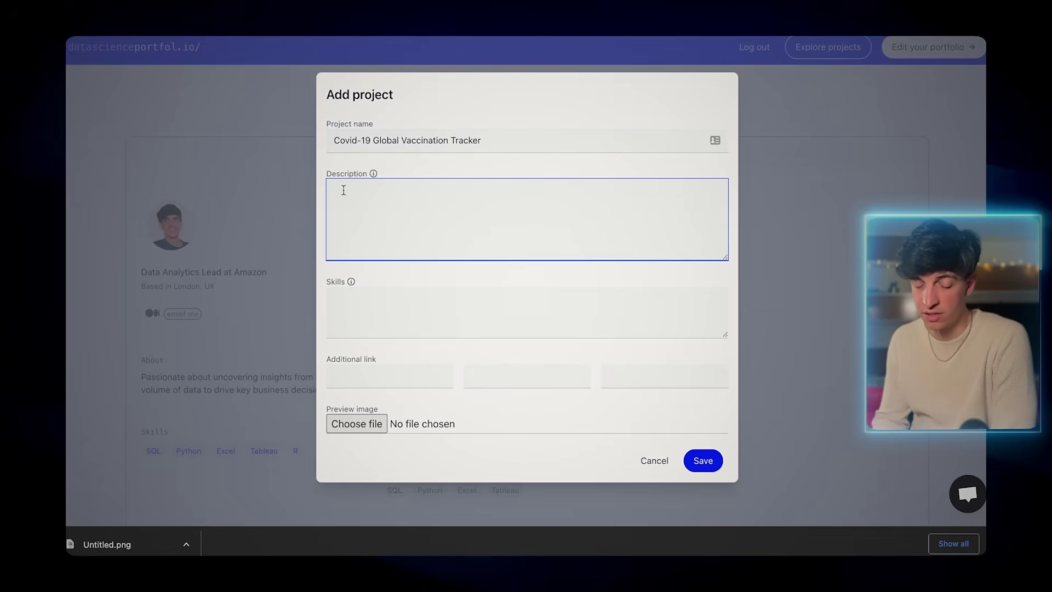
pyautogui.write('Tableau dasahbo')
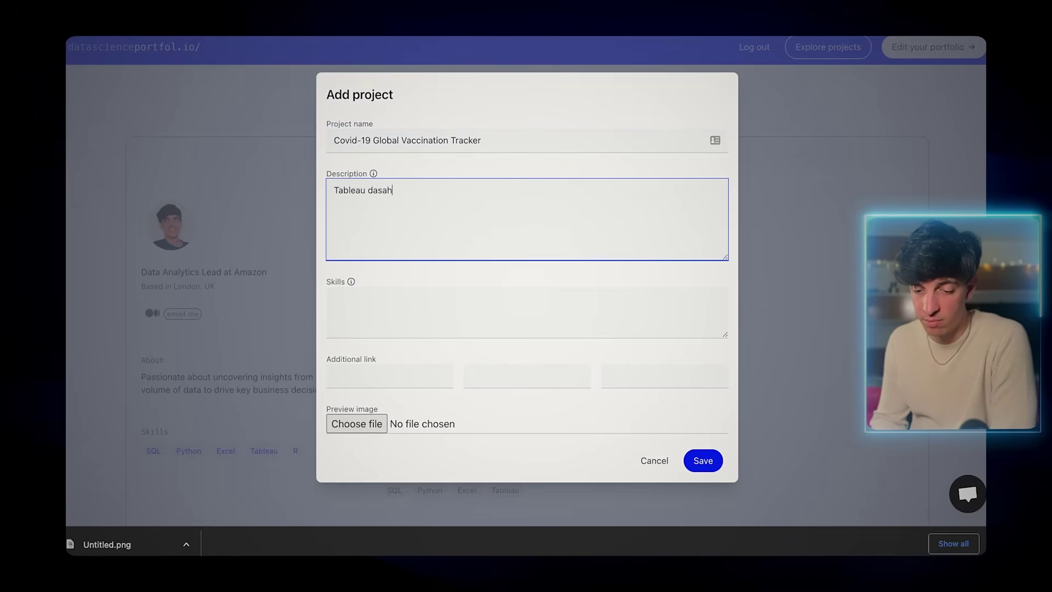
pyautogui.press('BackSpace')
pyautogui.press('BackSpace')
pyautogui.write('hboards showin')
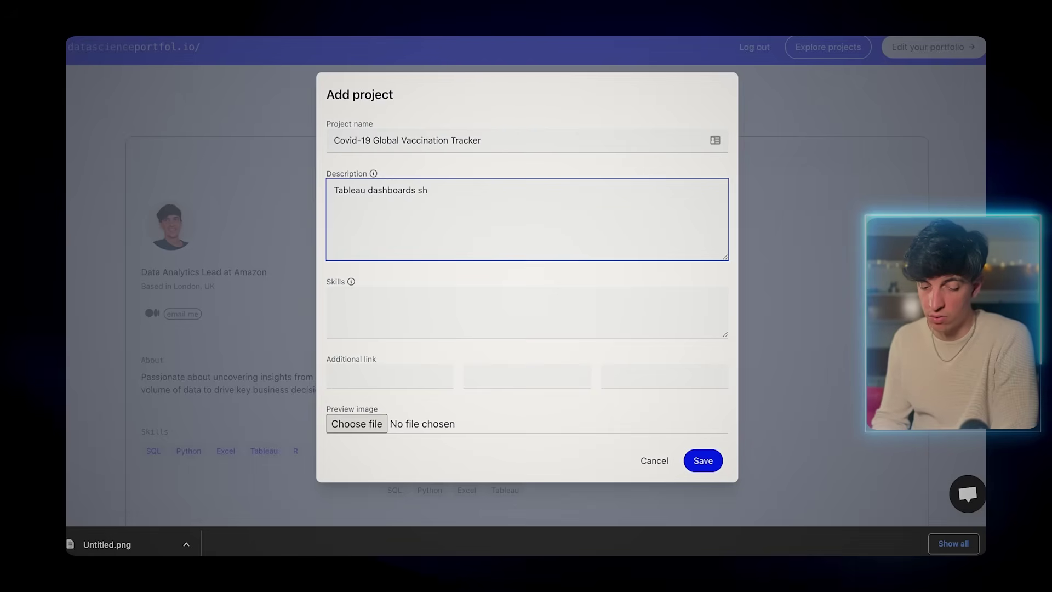
pyautogui.write('g k')
pyautogui.click(349, 292)
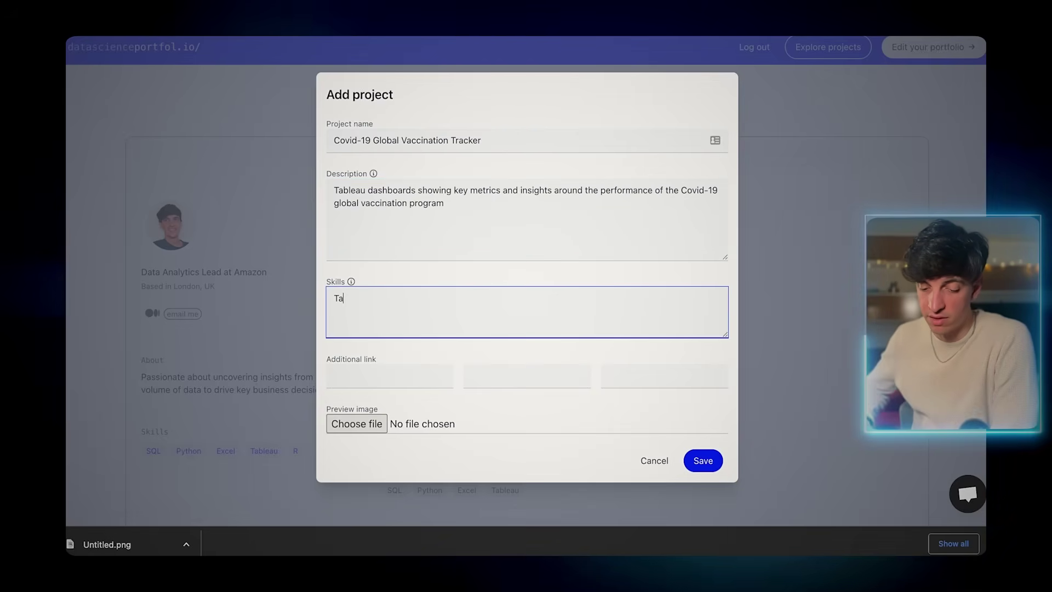
pyautogui.write('Tableau,Data Visualizatio')
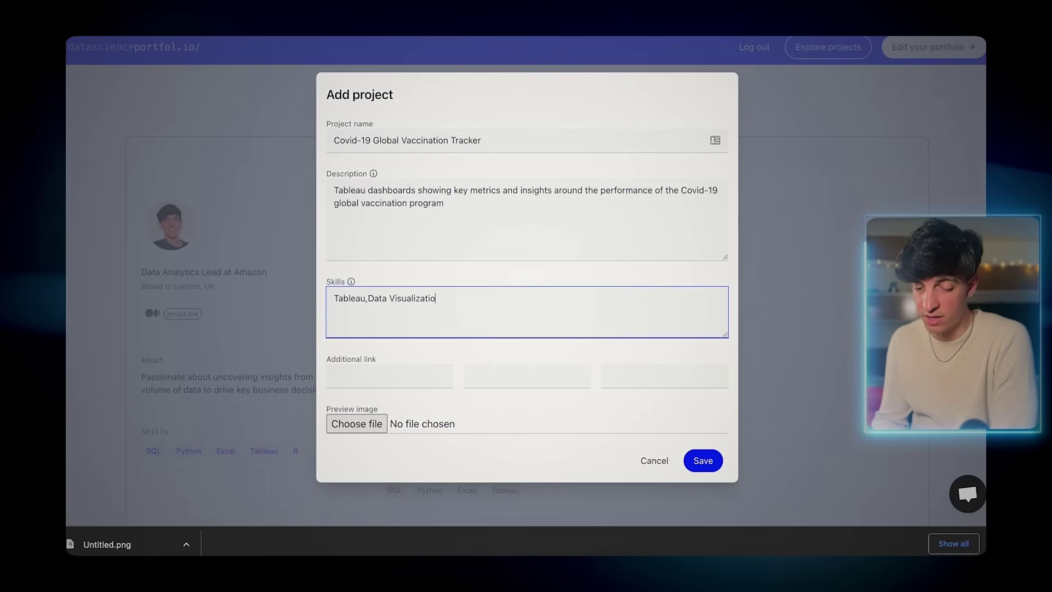
pyautogui.write('Statistics')
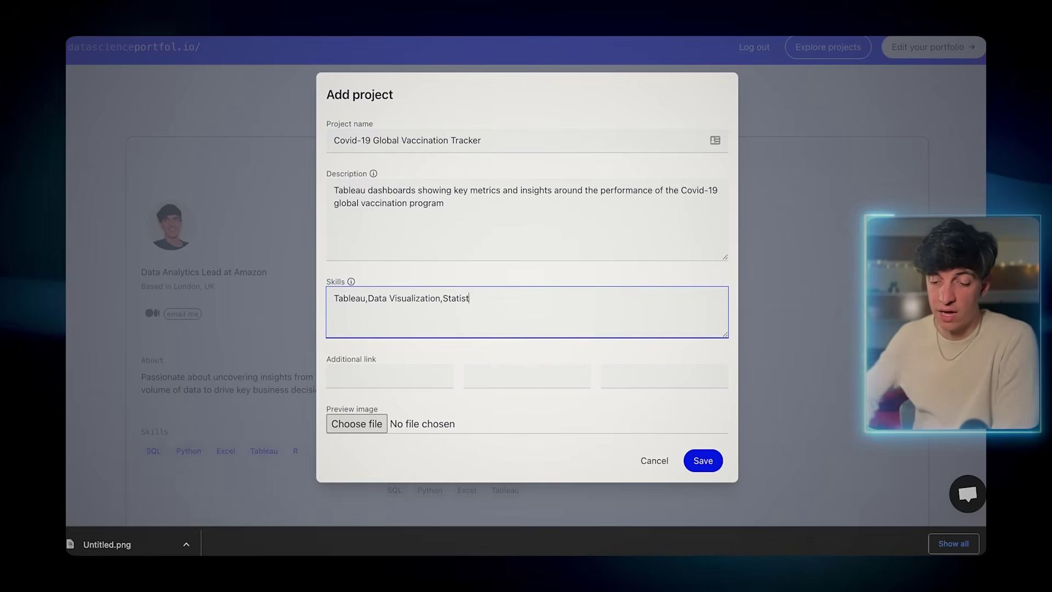
pyautogui.click(357, 373)
pyautogui.press('super+v')
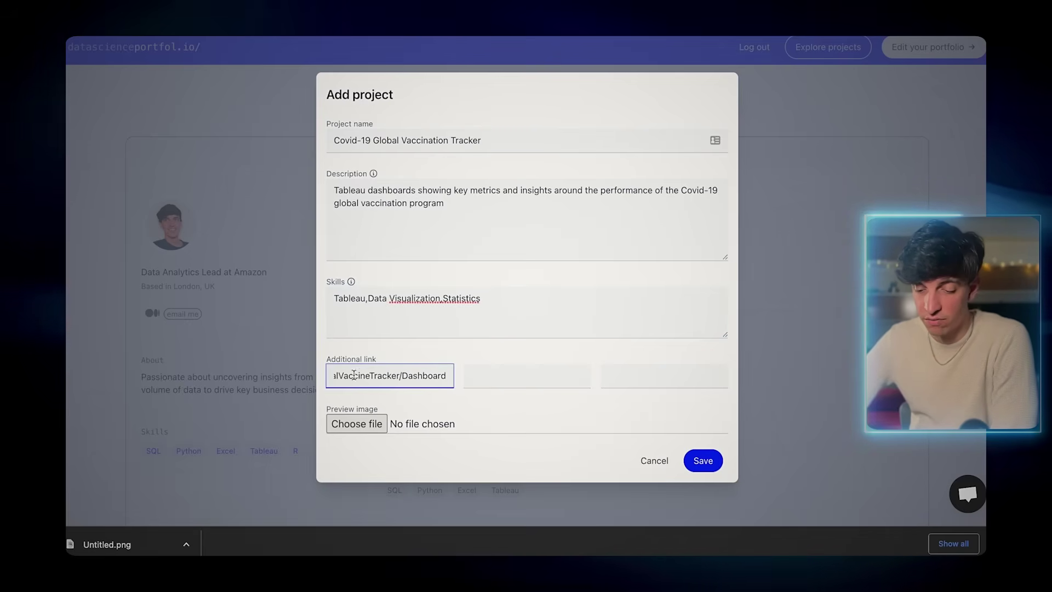
# - Upload and crop Untitled.png as the preview image, then save the Covid-19 tracker project
pyautogui.moveTo(112, 544); pyautogui.dragTo(364, 422)
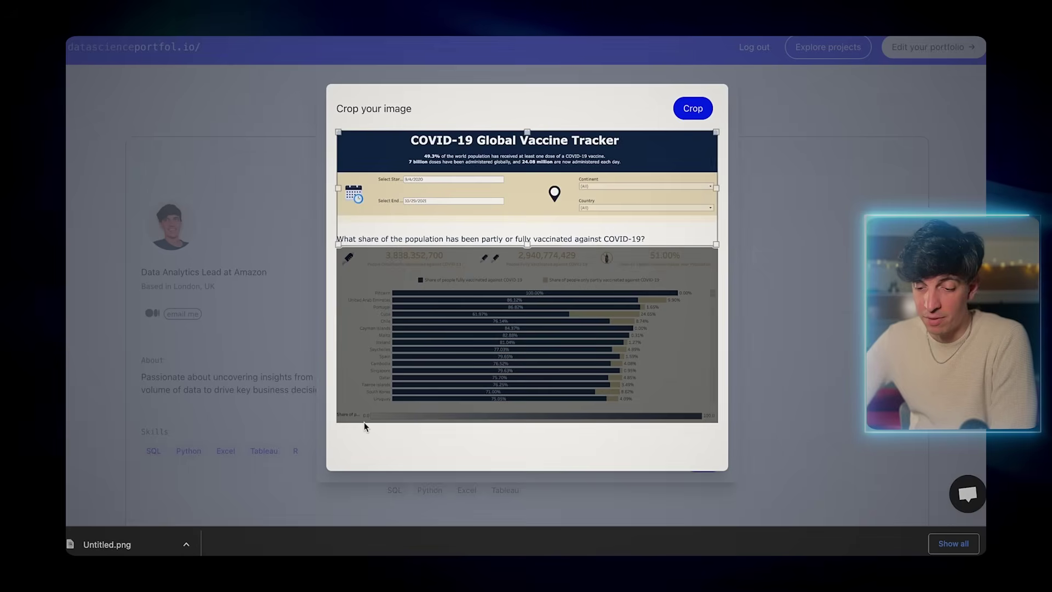
pyautogui.moveTo(512, 218); pyautogui.dragTo(502, 308)
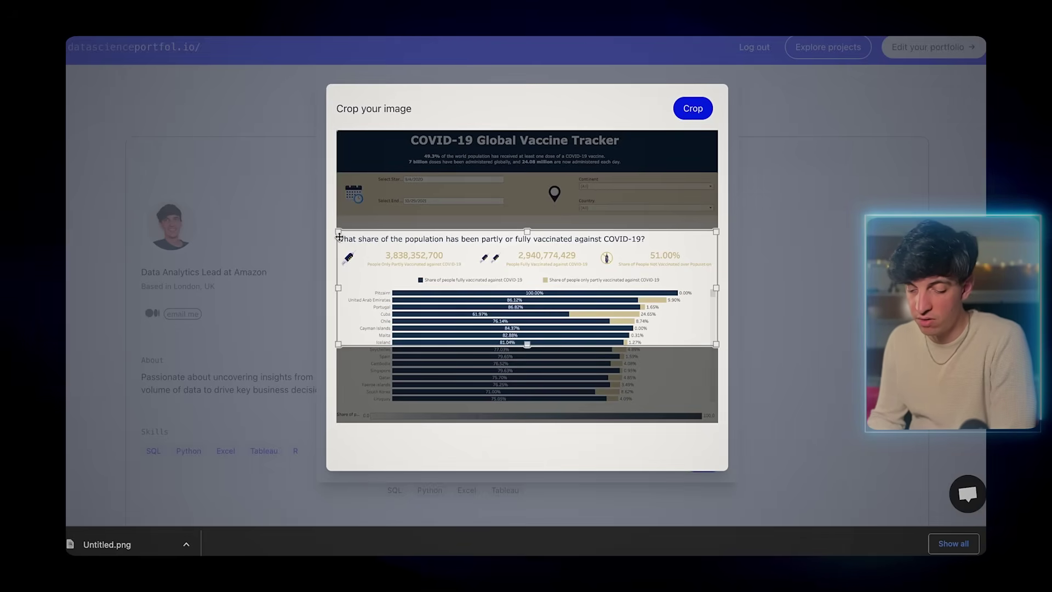
pyautogui.moveTo(339, 237); pyautogui.dragTo(318, 218)
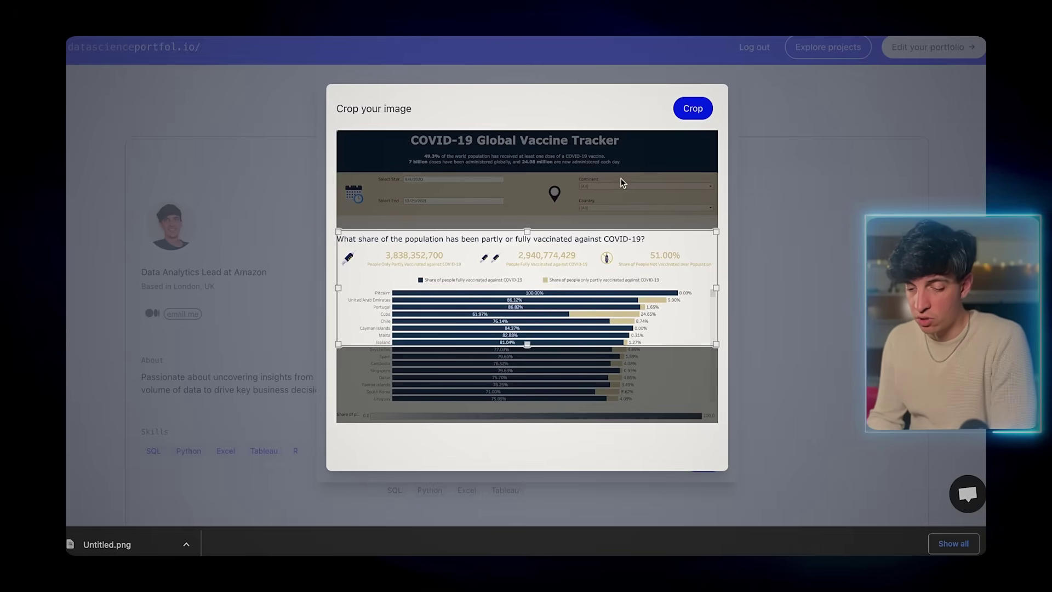
pyautogui.click(693, 109)
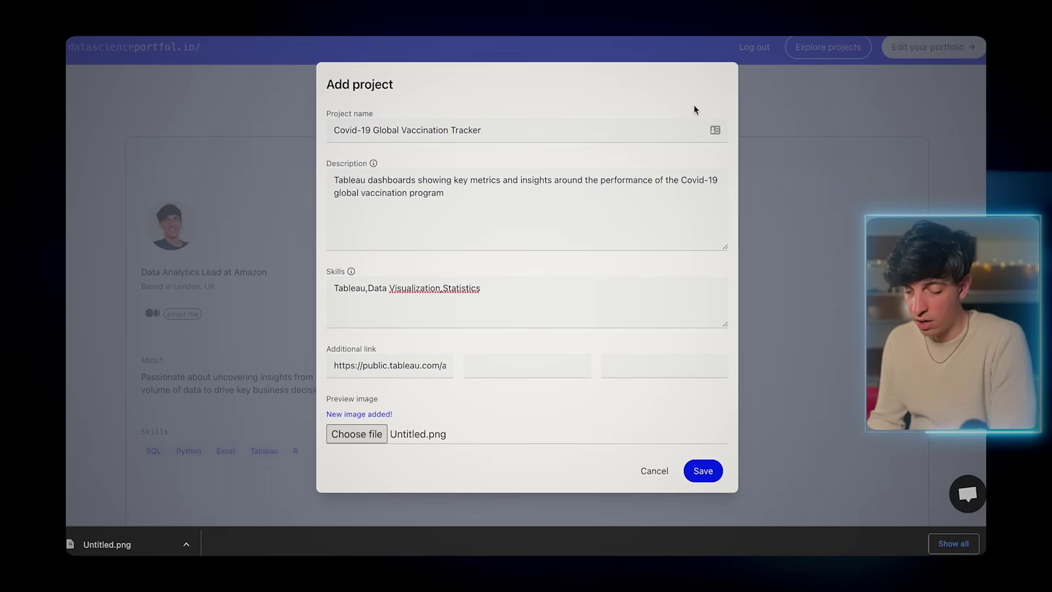
pyautogui.click(703, 472)
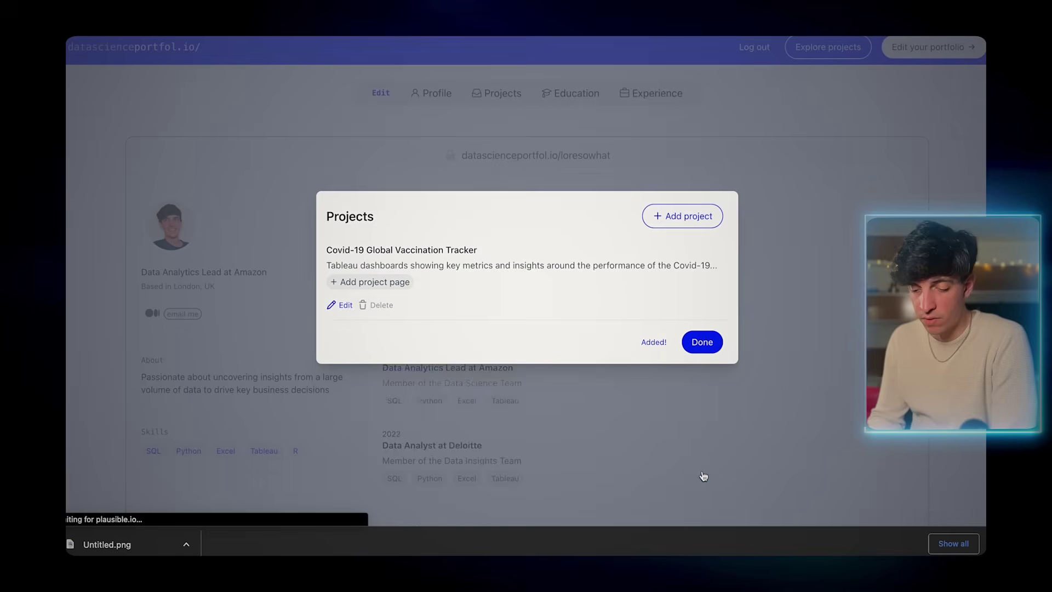
pyautogui.click(702, 342)
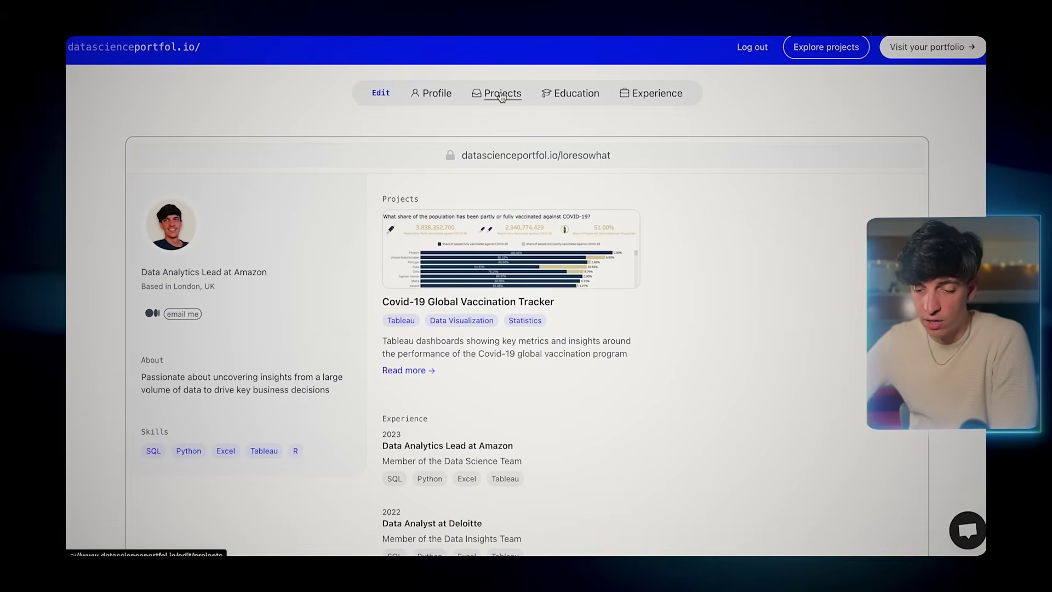
# - Write the tracker's project page starting 'Key metrics displayed in the dashboard' with a bulleted metrics list, and save
pyautogui.click(501, 95)
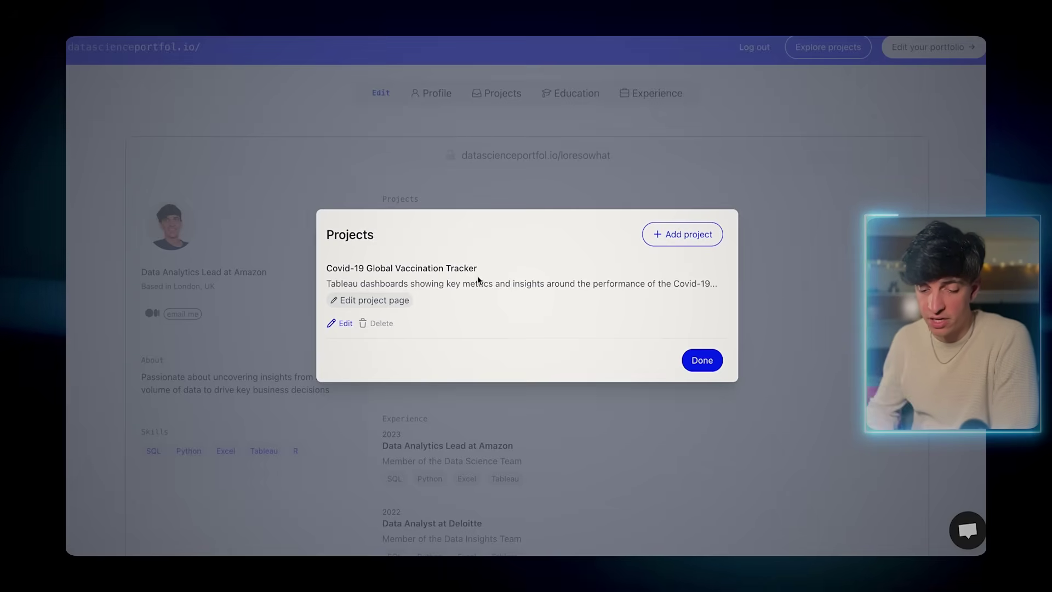
pyautogui.click(357, 305)
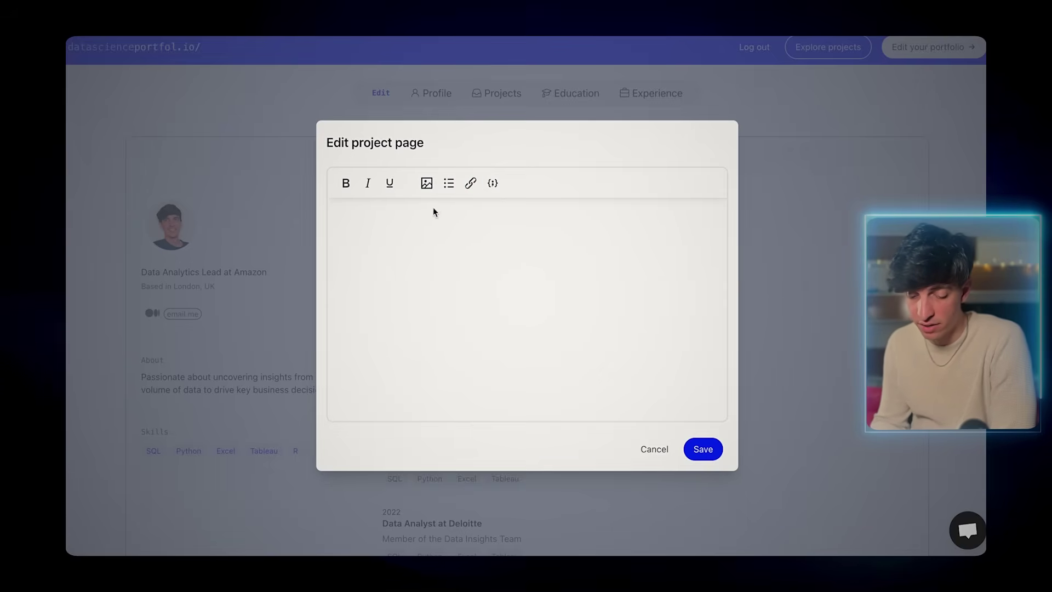
pyautogui.click(416, 215)
pyautogui.write('Key met')
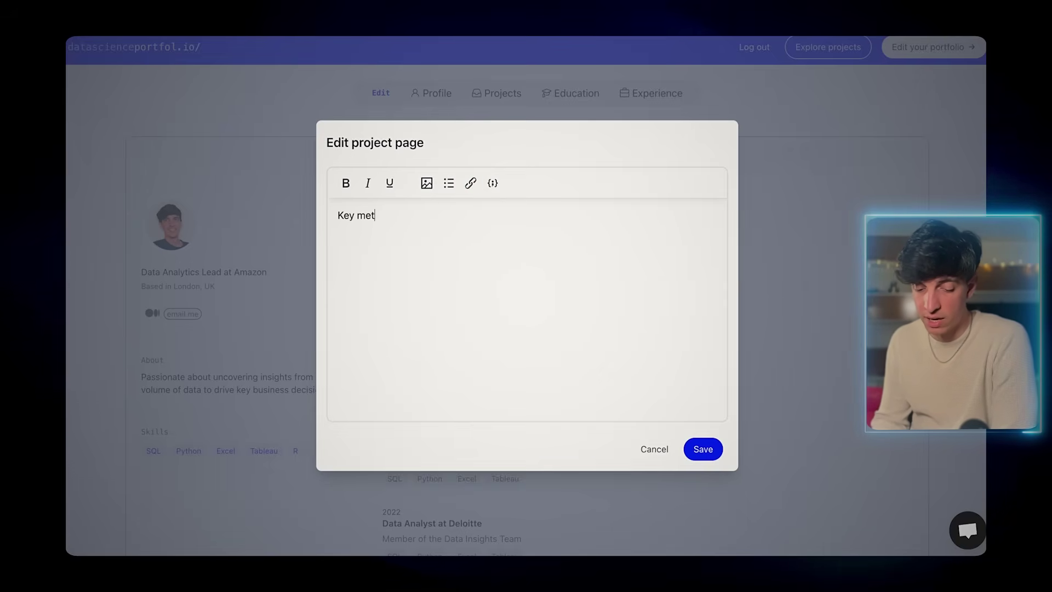
pyautogui.write('rics displa')
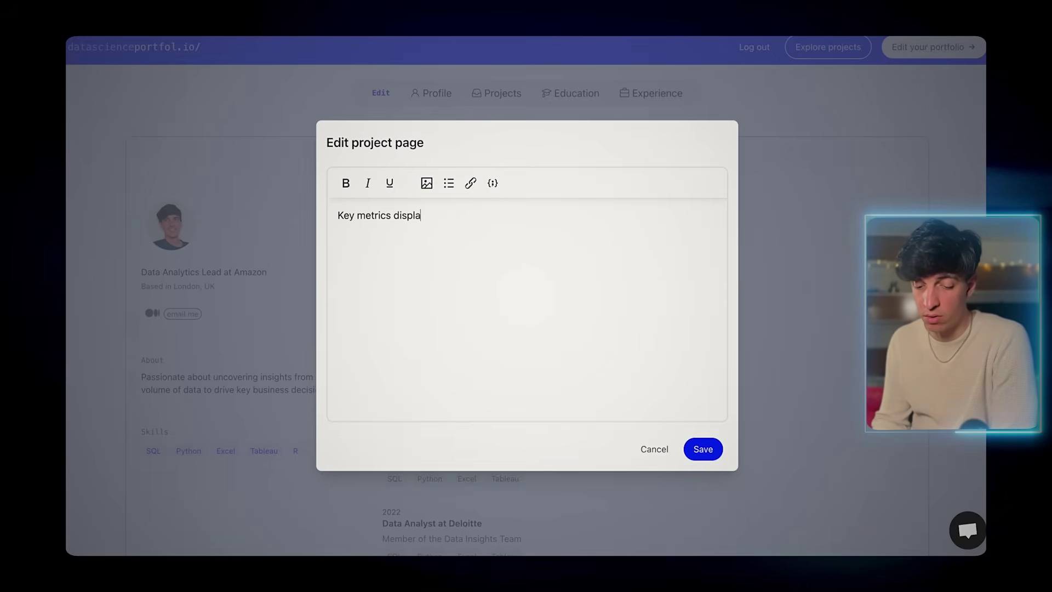
pyautogui.write('yed in the dashboard include:')
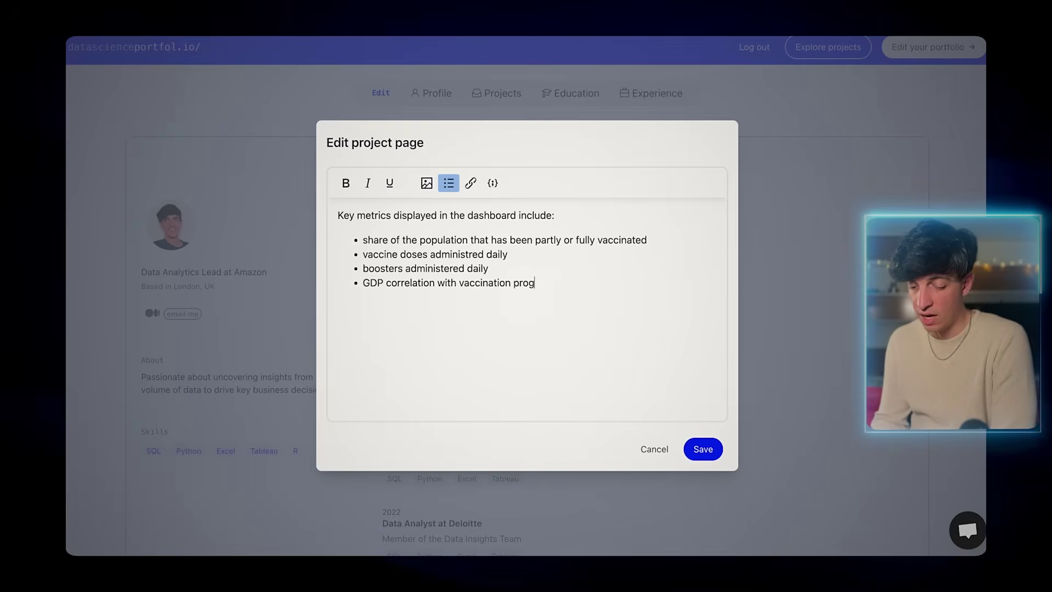
pyautogui.write('ram performance')
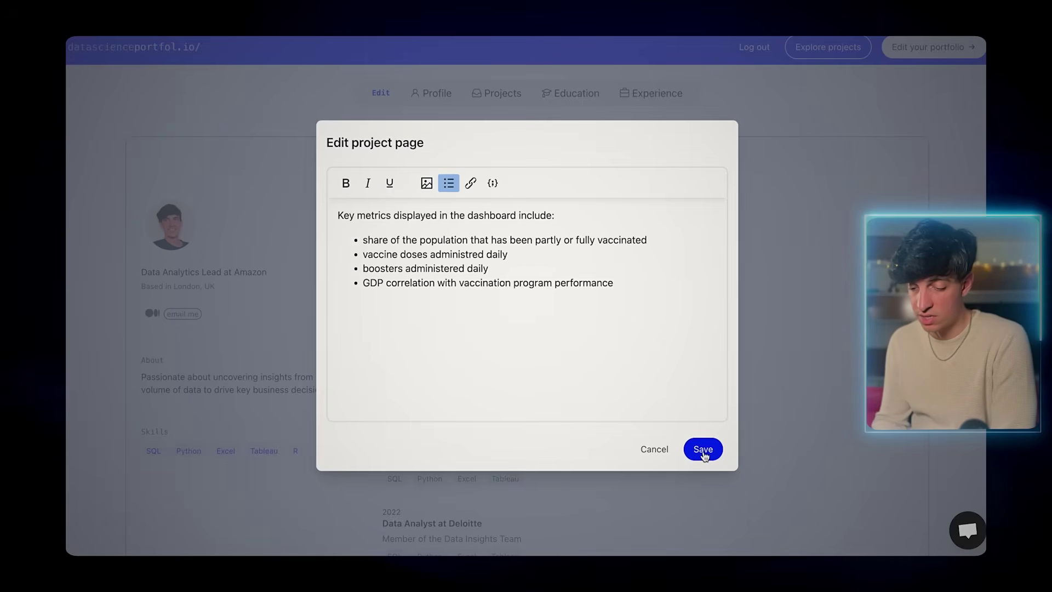
pyautogui.click(703, 449)
pyautogui.click(702, 361)
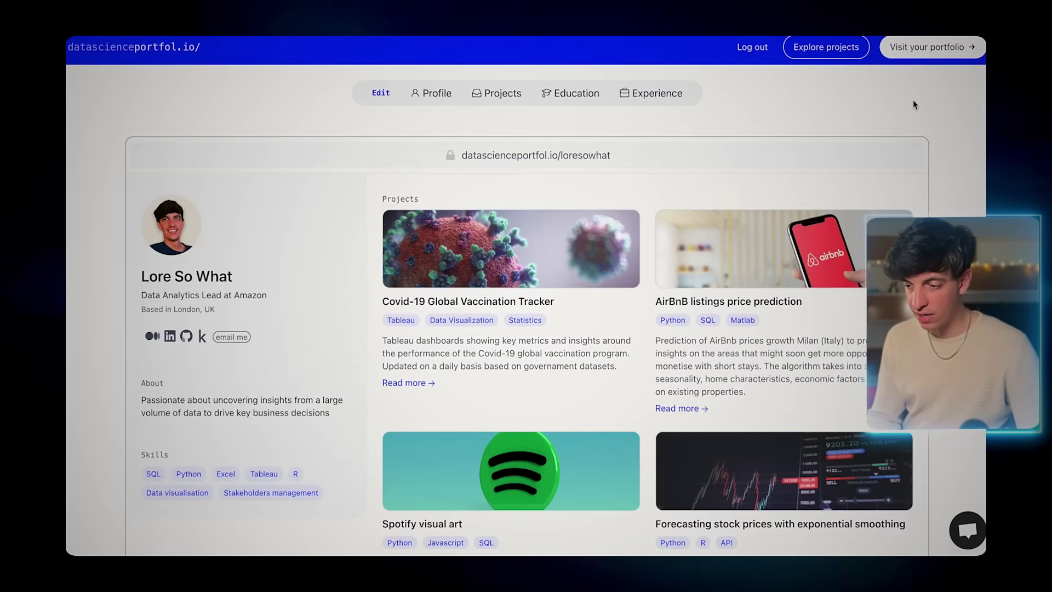
pyautogui.click(916, 48)
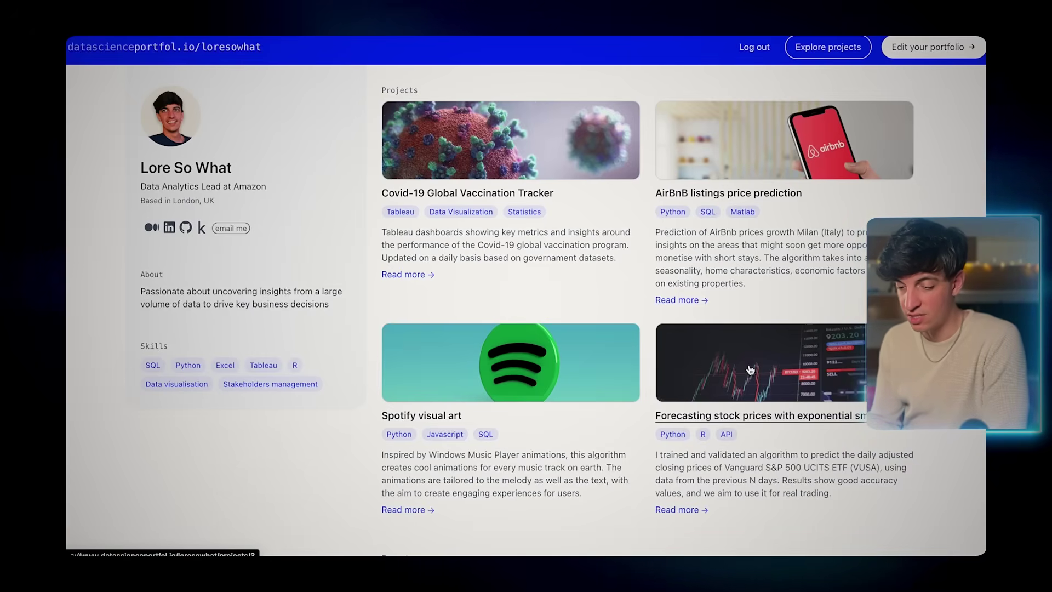
pyautogui.scroll(-3, 751, 370)
pyautogui.scroll(3, 751, 370)
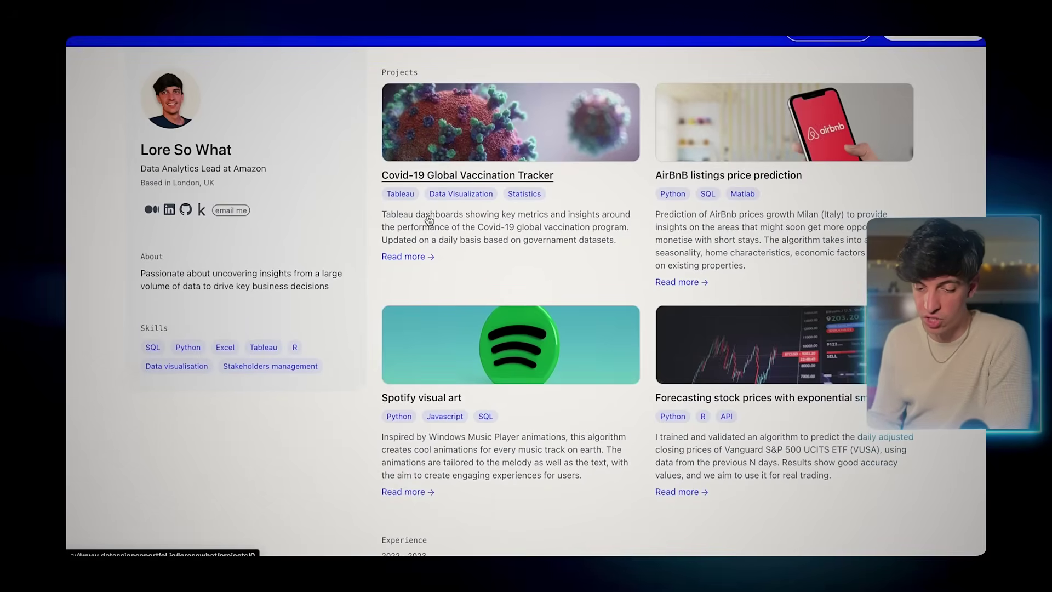
pyautogui.click(411, 257)
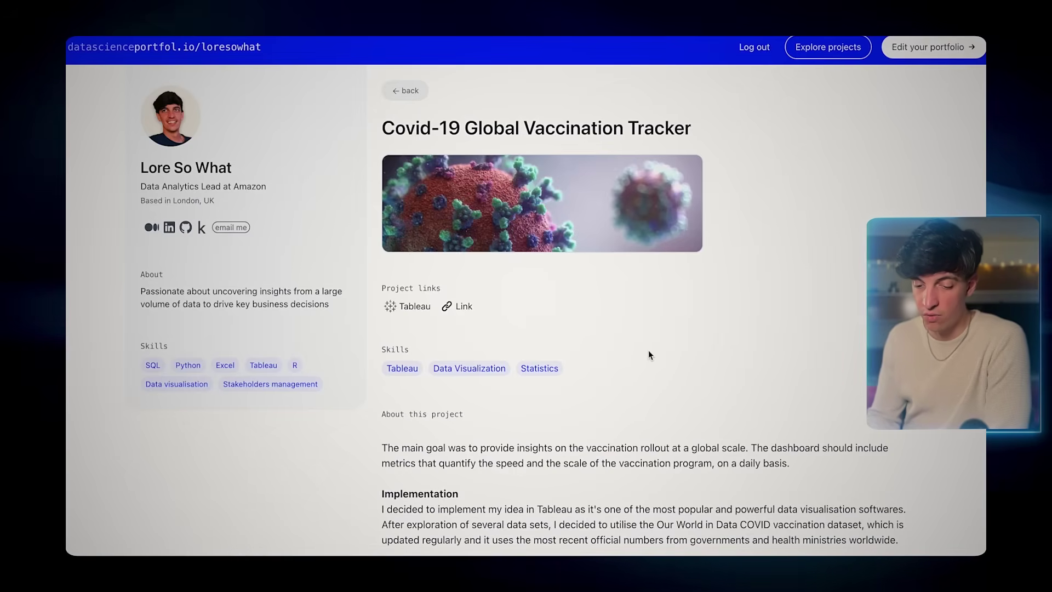
pyautogui.scroll(-5, 648, 354)
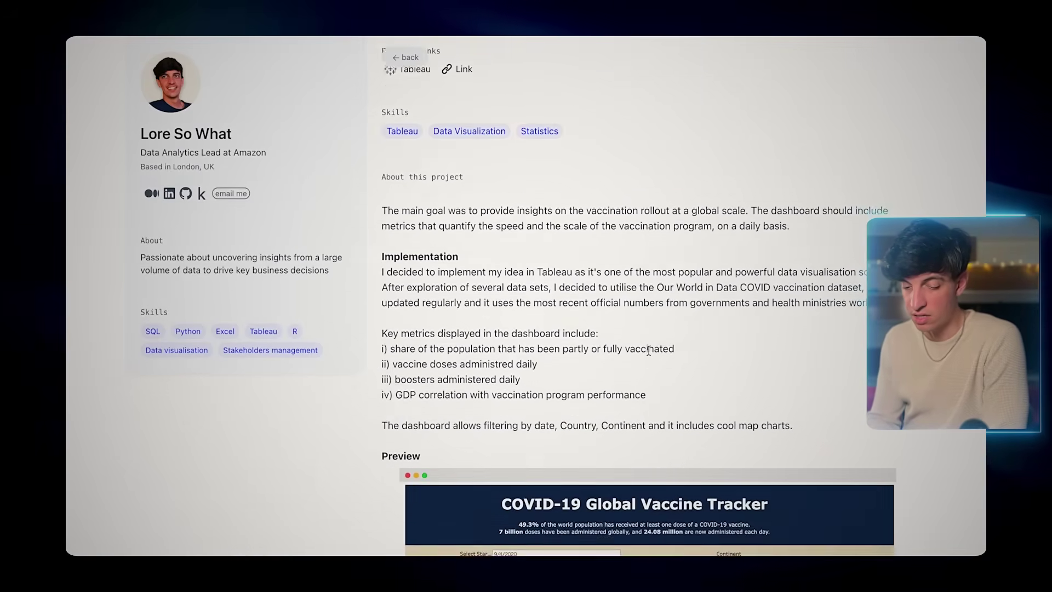
pyautogui.scroll(-5, 649, 350)
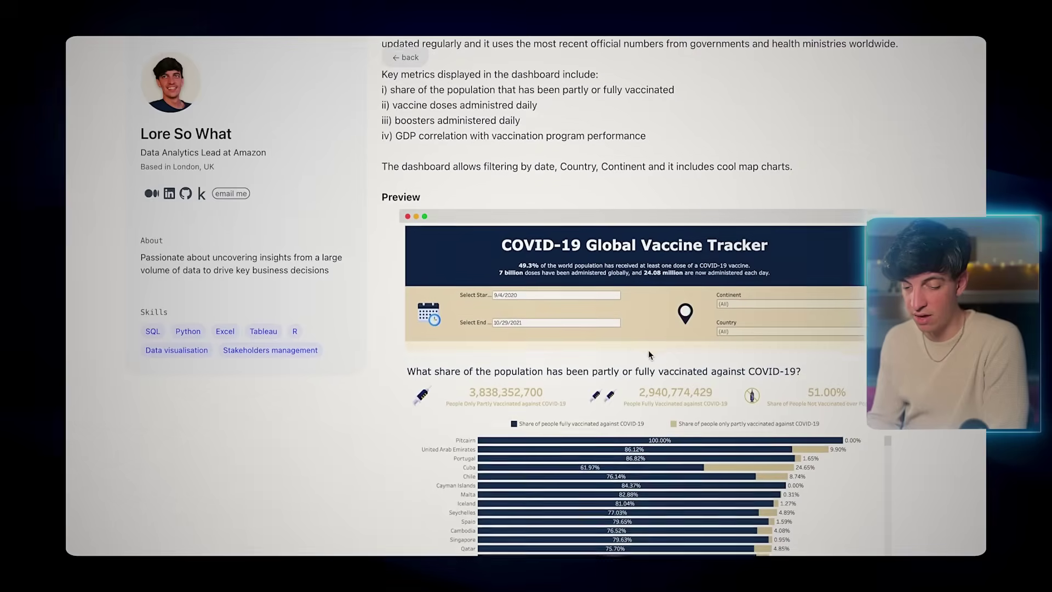
pyautogui.scroll(-2, 648, 355)
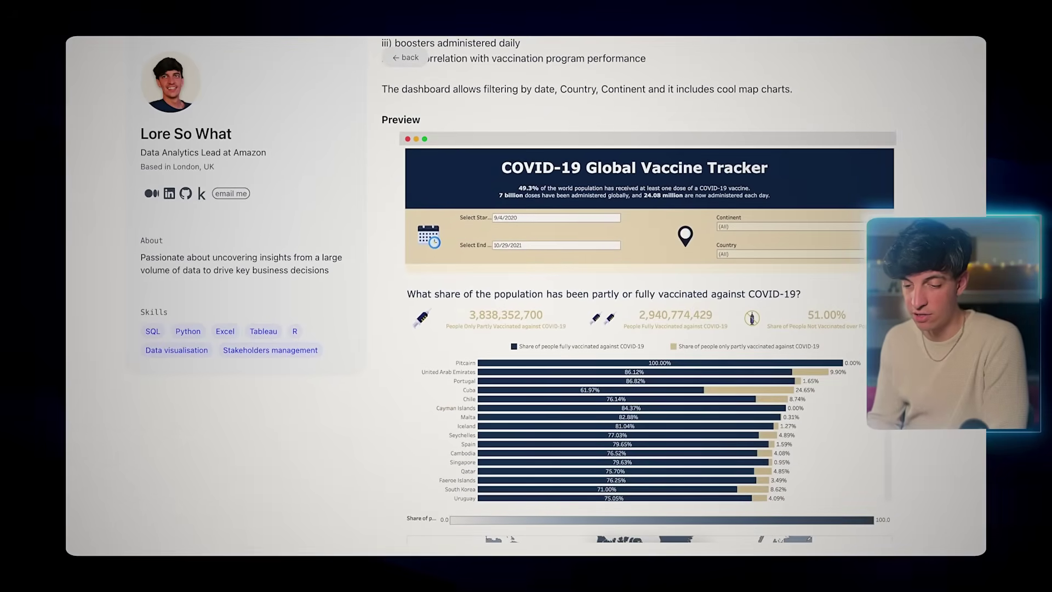
pyautogui.scroll(4, 618, 266)
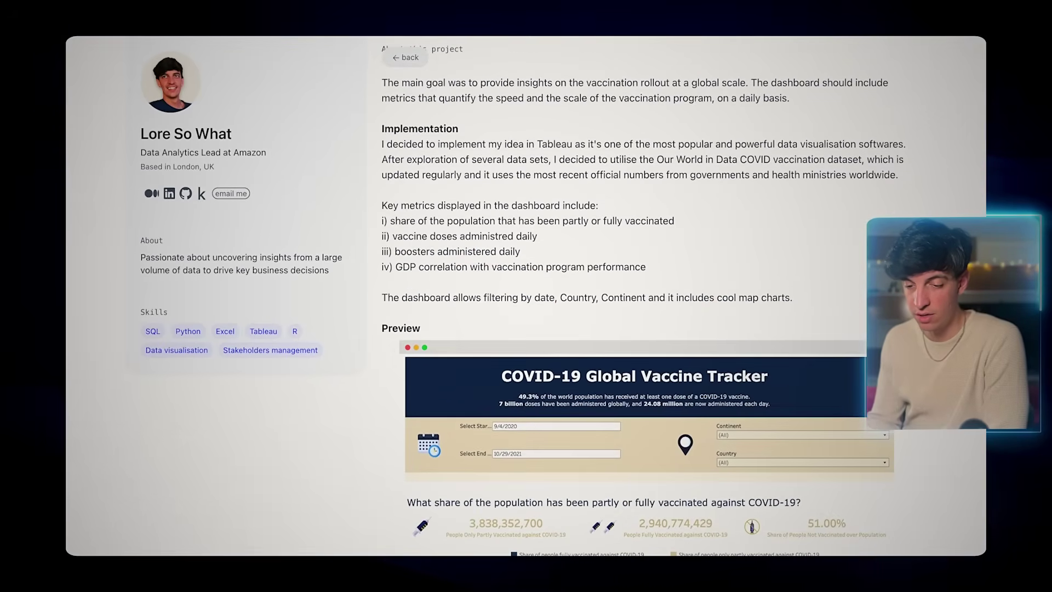
pyautogui.click(406, 58)
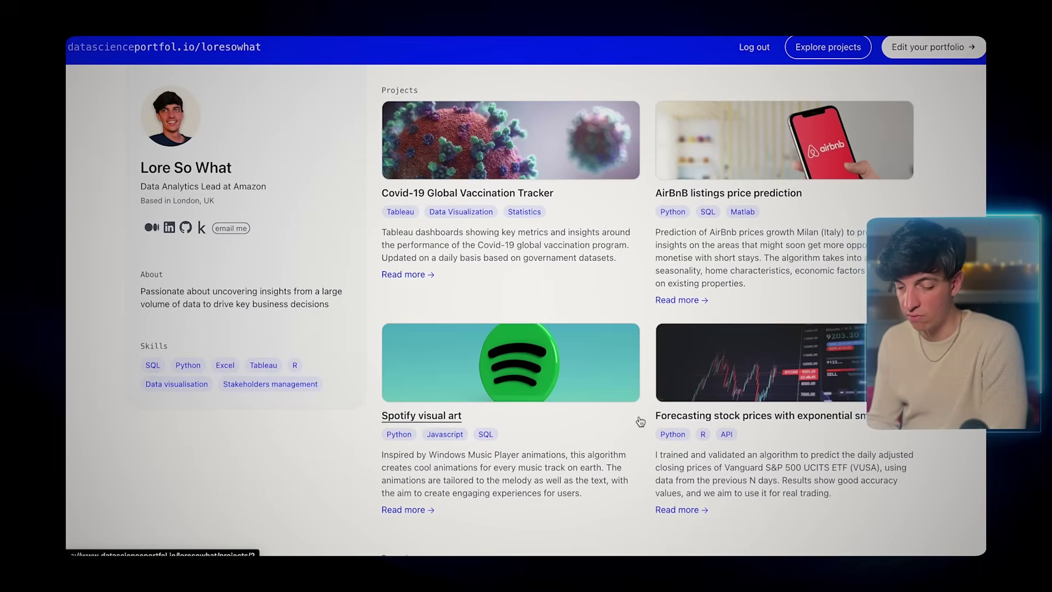
pyautogui.scroll(-6, 639, 421)
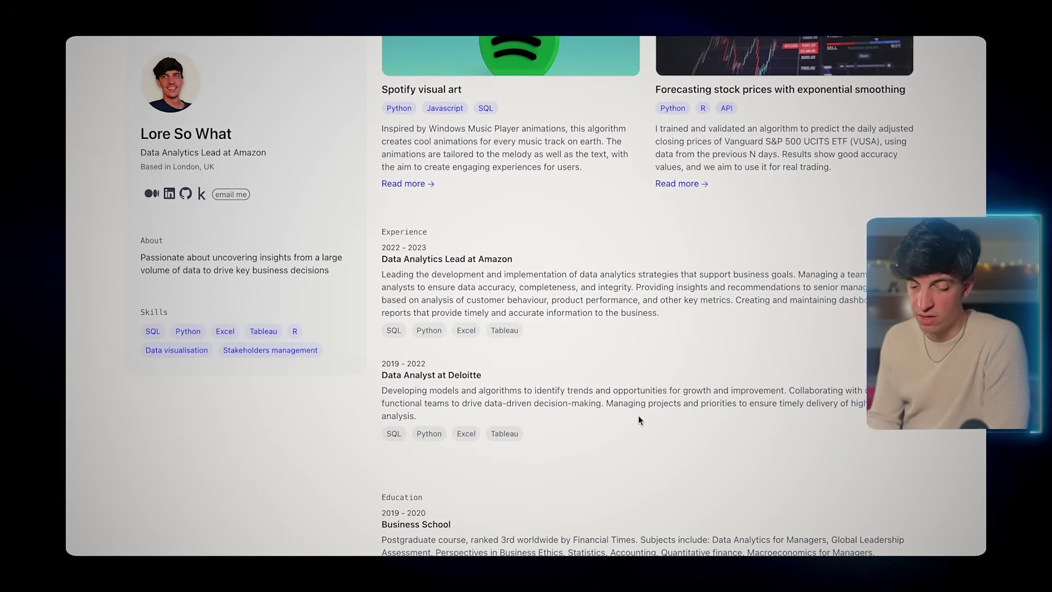
pyautogui.scroll(-1, 540, 380)
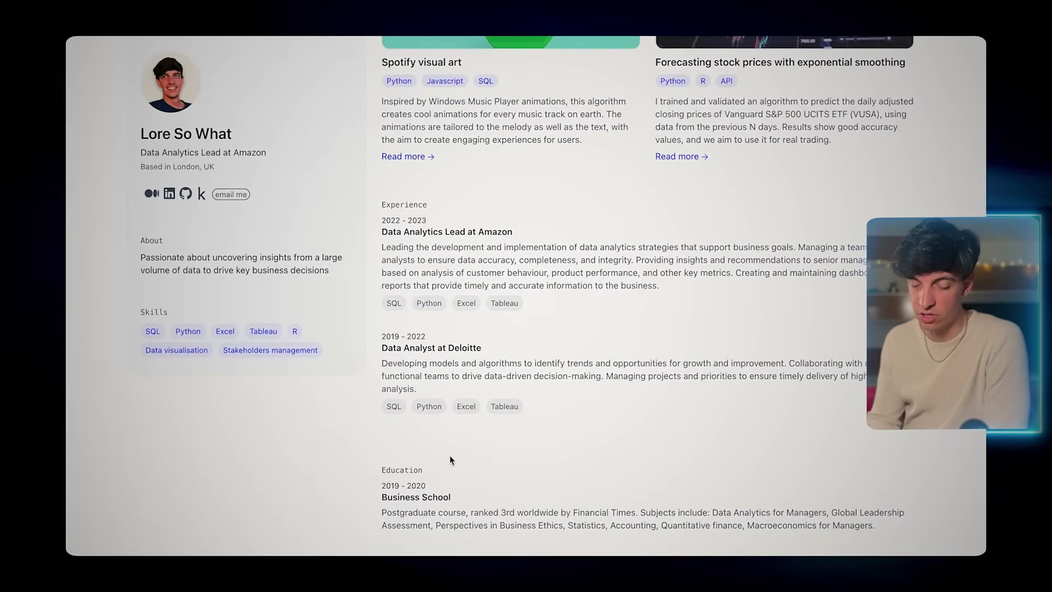
pyautogui.scroll(5, 580, 251)
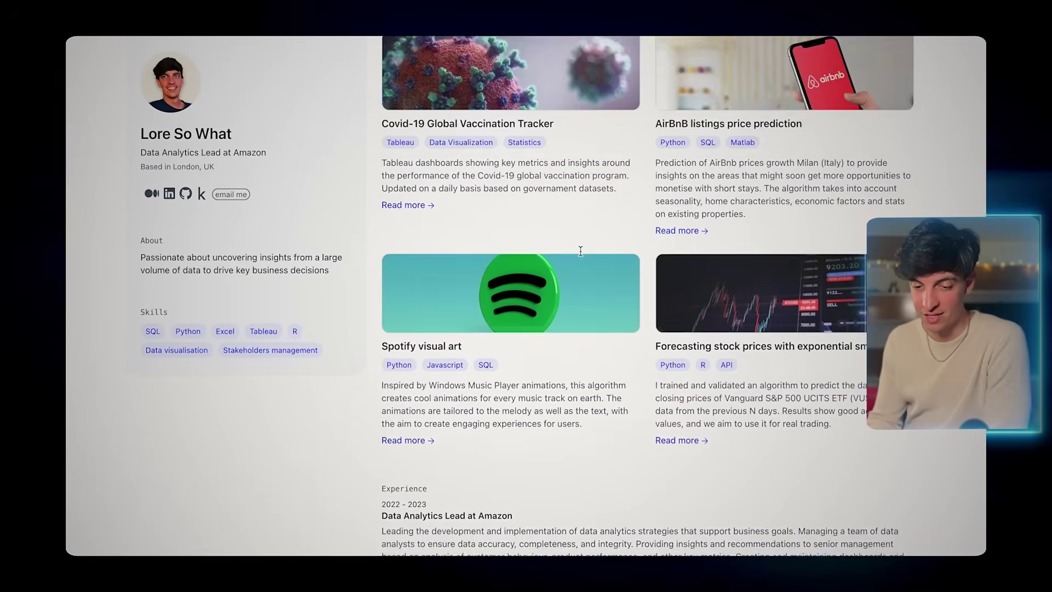
pyautogui.scroll(2, 580, 251)
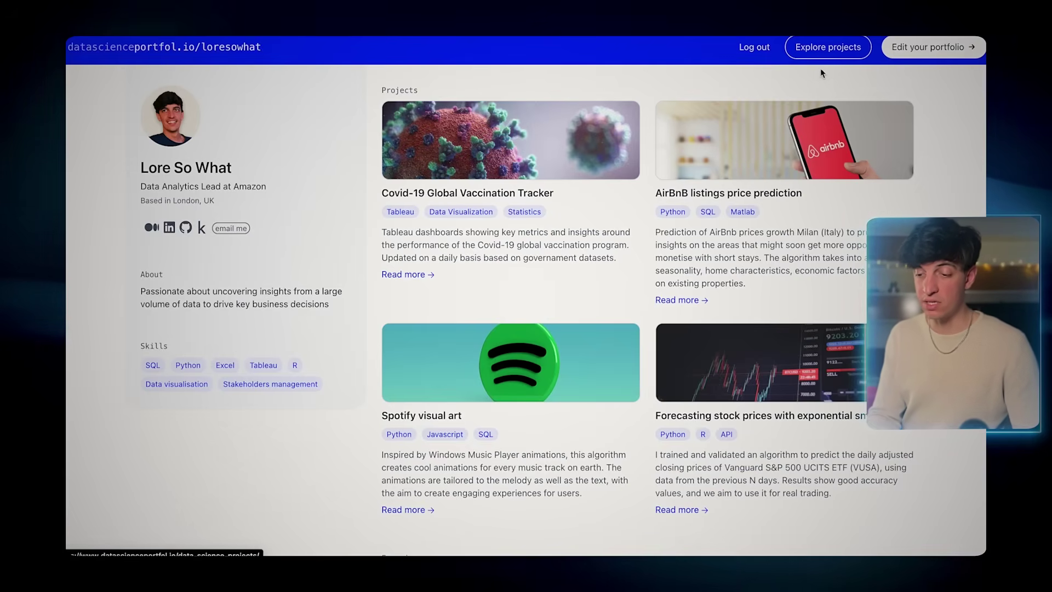
# - Browse Explore projects and filter the gallery to Python projects like Sentiment247
pyautogui.click(826, 48)
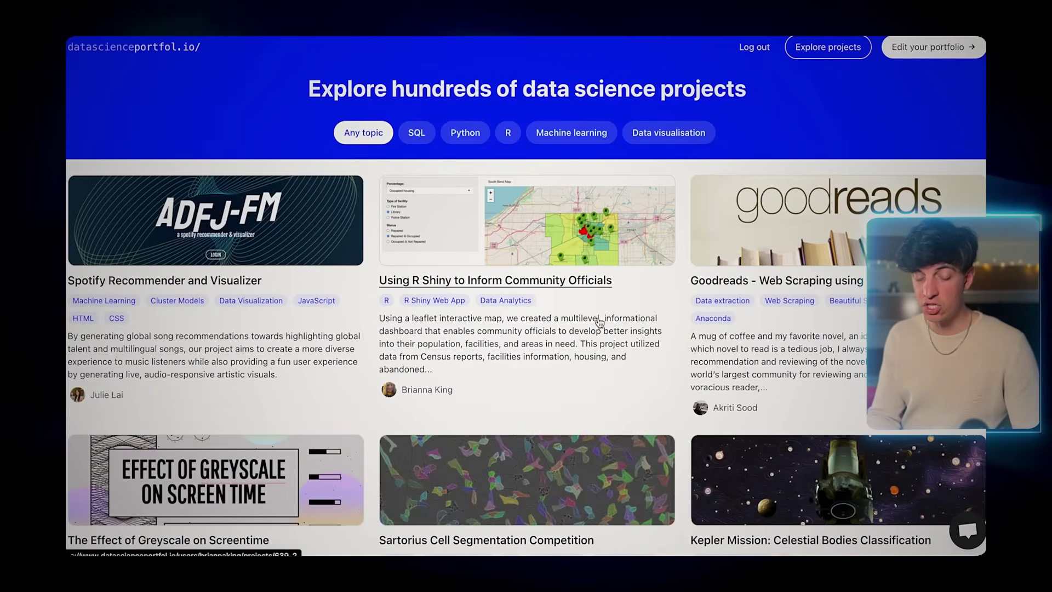
pyautogui.scroll(-4, 599, 322)
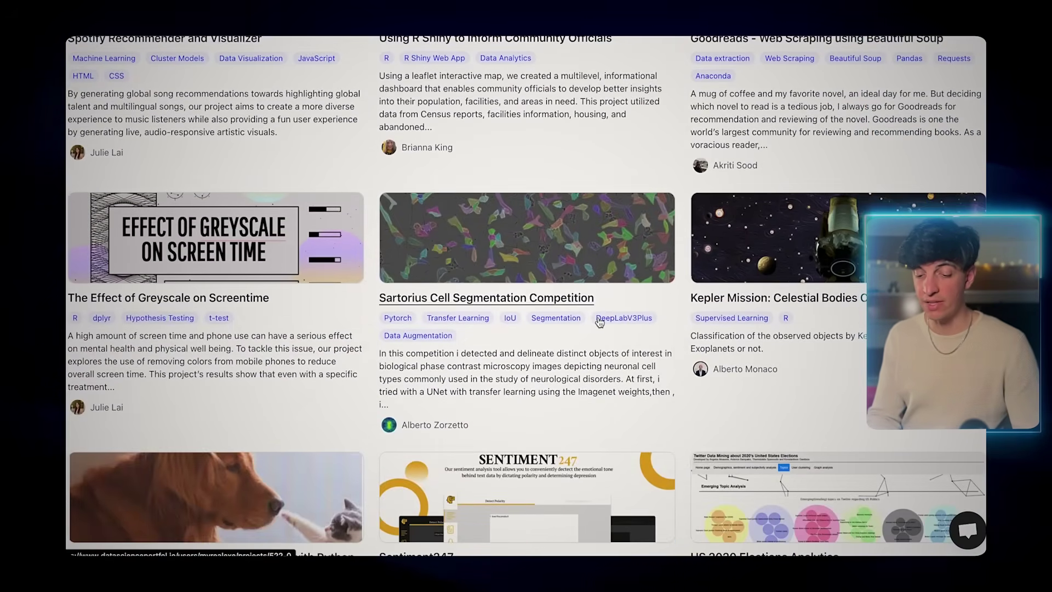
pyautogui.scroll(-3, 600, 323)
pyautogui.scroll(6, 281, 86)
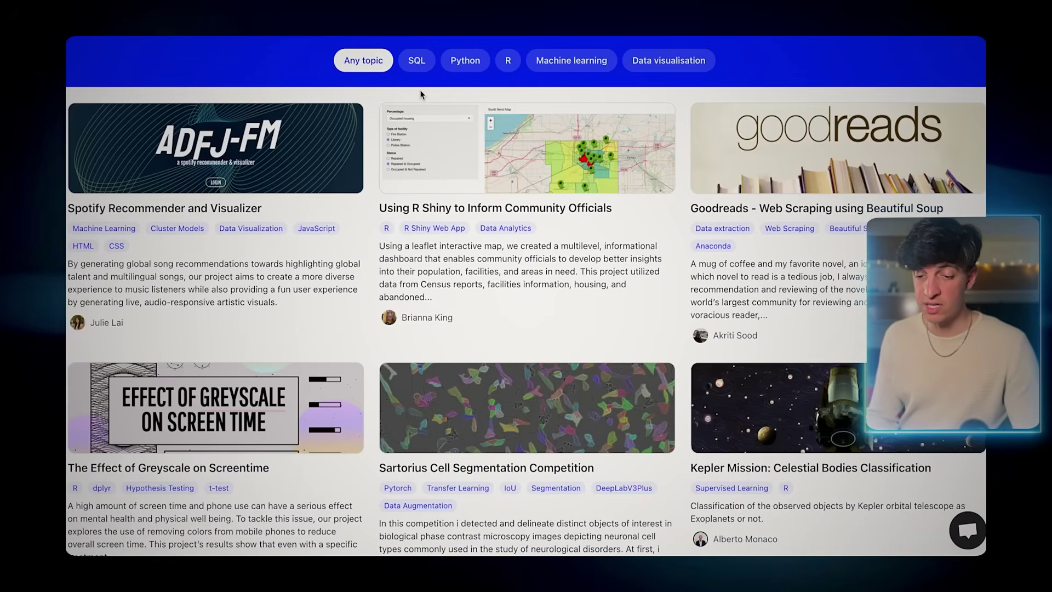
pyautogui.click(464, 62)
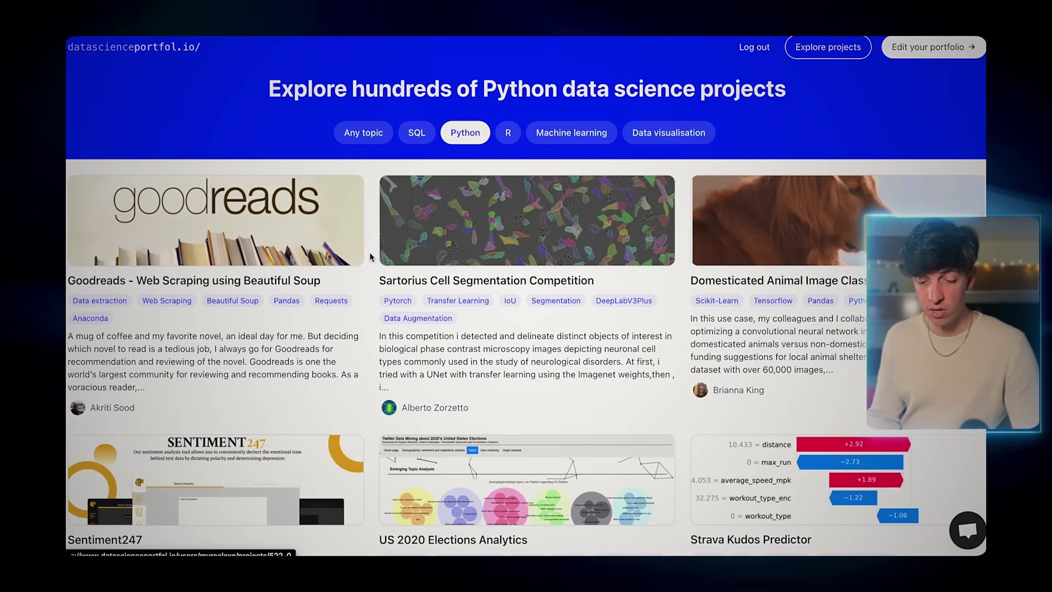
pyautogui.scroll(-5, 366, 264)
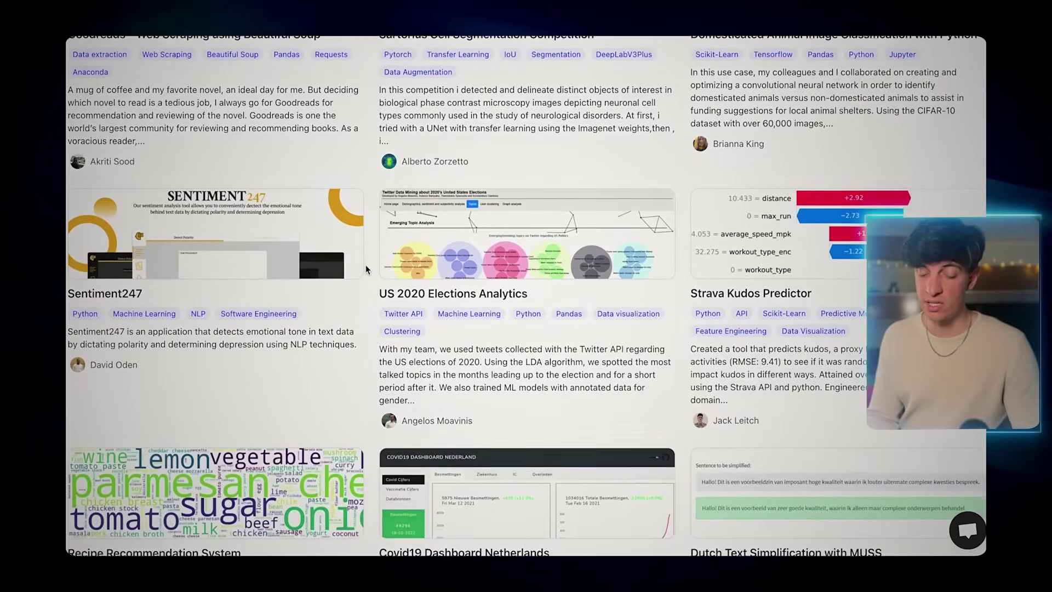